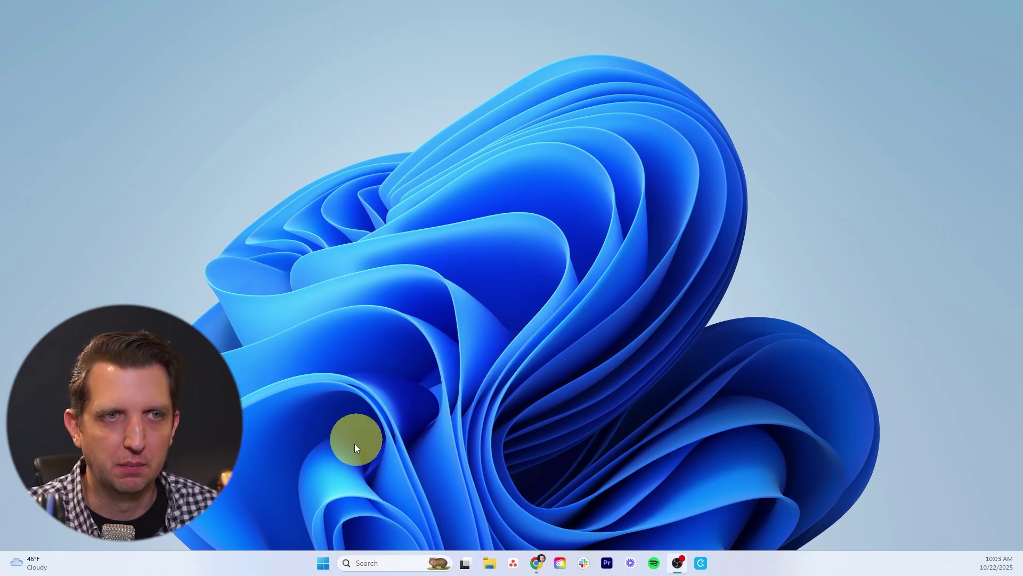
- Show the computer's power options to locate Restart, and dismiss them without restarting
{"action": "left_click", "coordinate": [325, 563]}
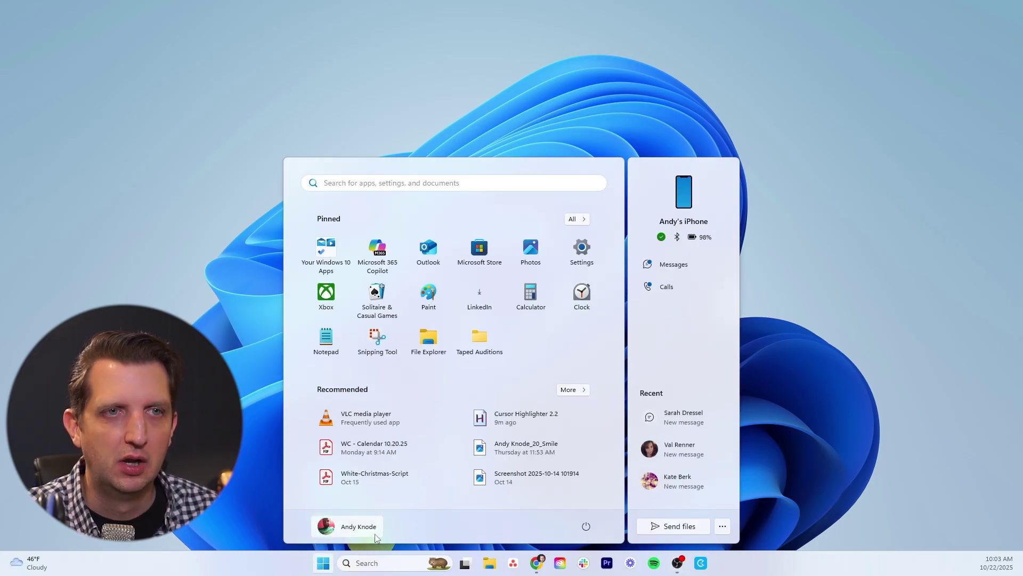
{"action": "left_click", "coordinate": [586, 526]}
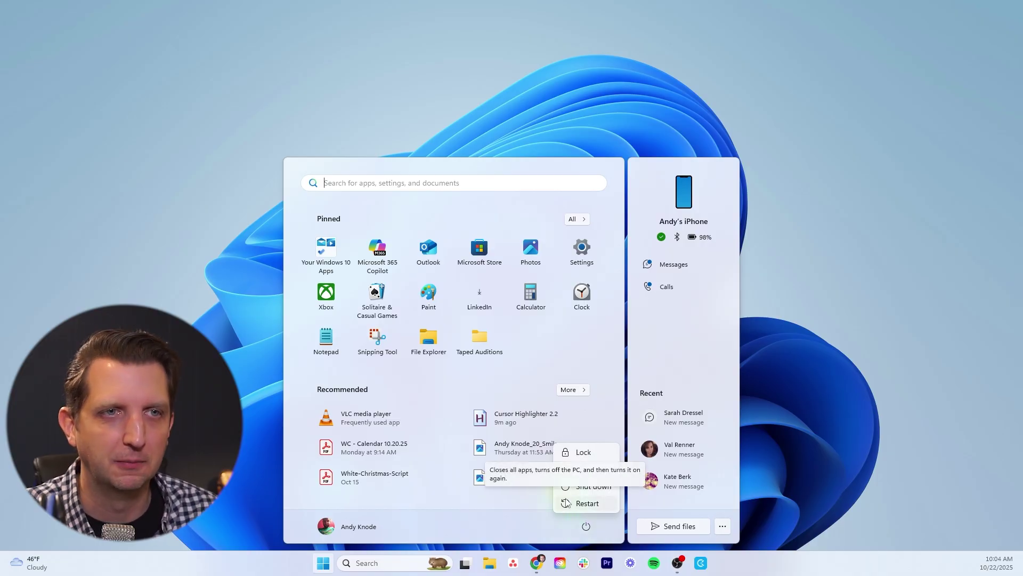
{"action": "left_click", "coordinate": [258, 549]}
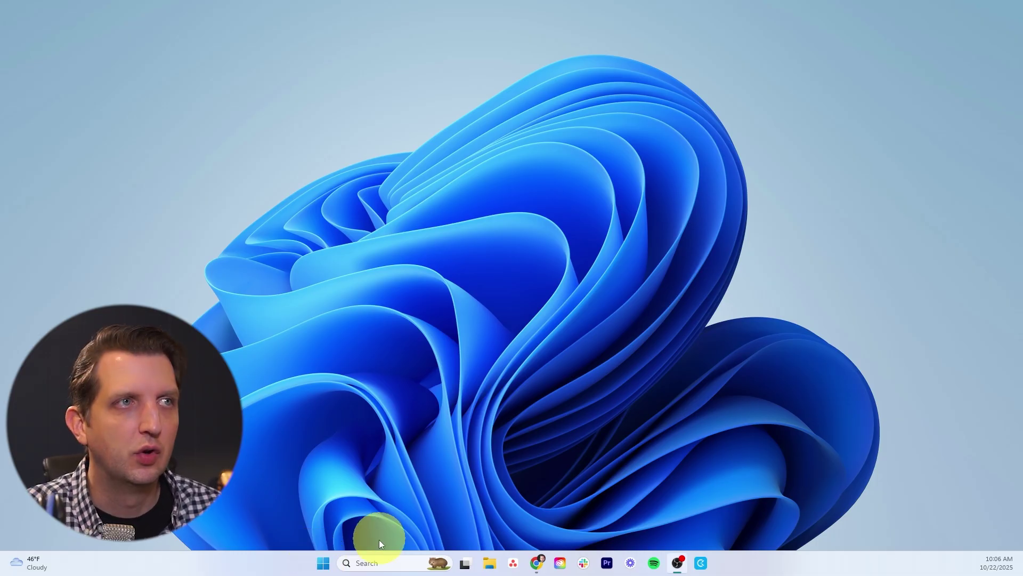
- Search Windows for "task manager", open Task Manager and show its list of startup apps
{"action": "left_click", "coordinate": [380, 560]}
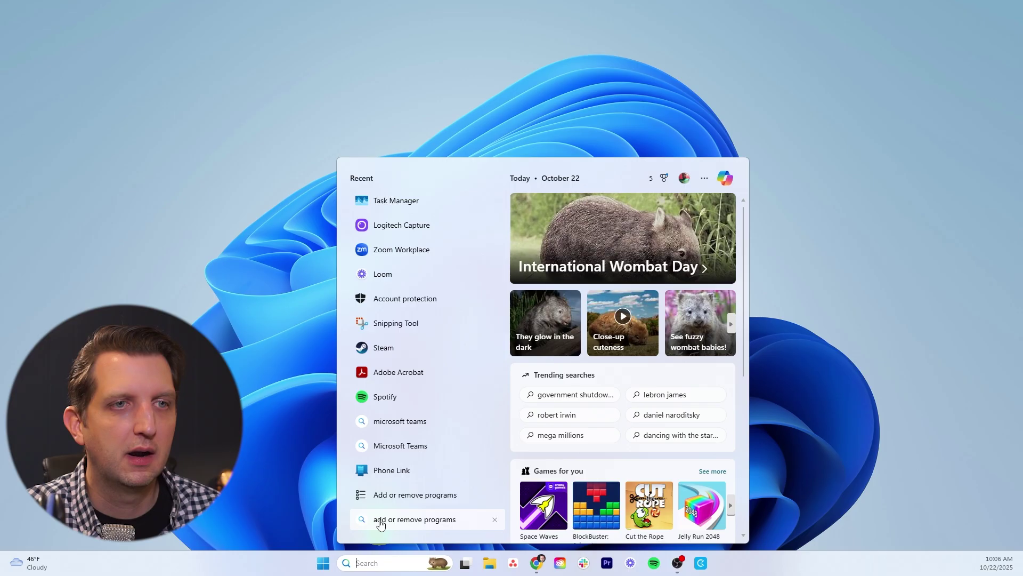
{"action": "type", "text": "task manager"}
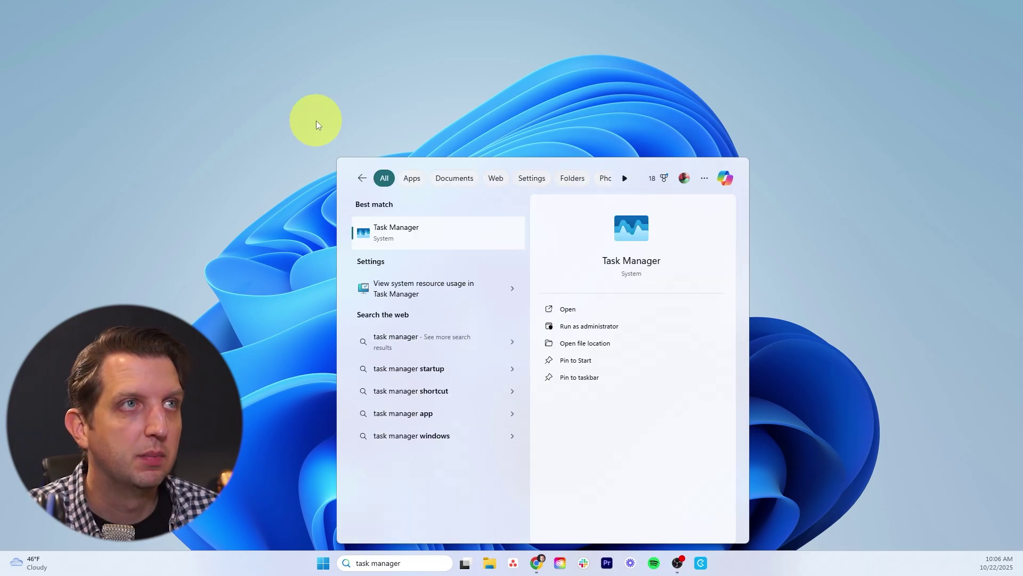
{"action": "left_click", "coordinate": [397, 228]}
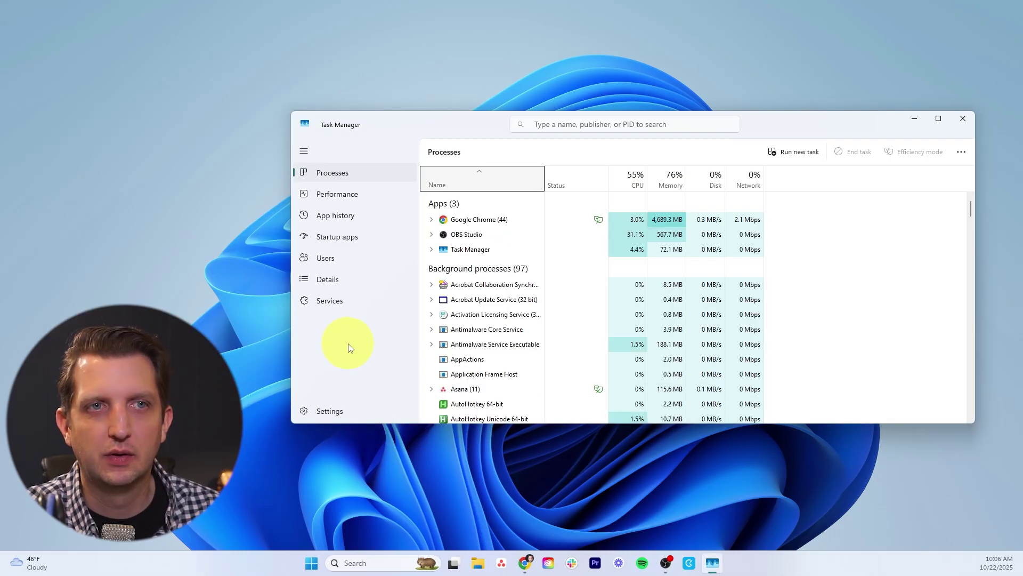
{"action": "left_click", "coordinate": [347, 238]}
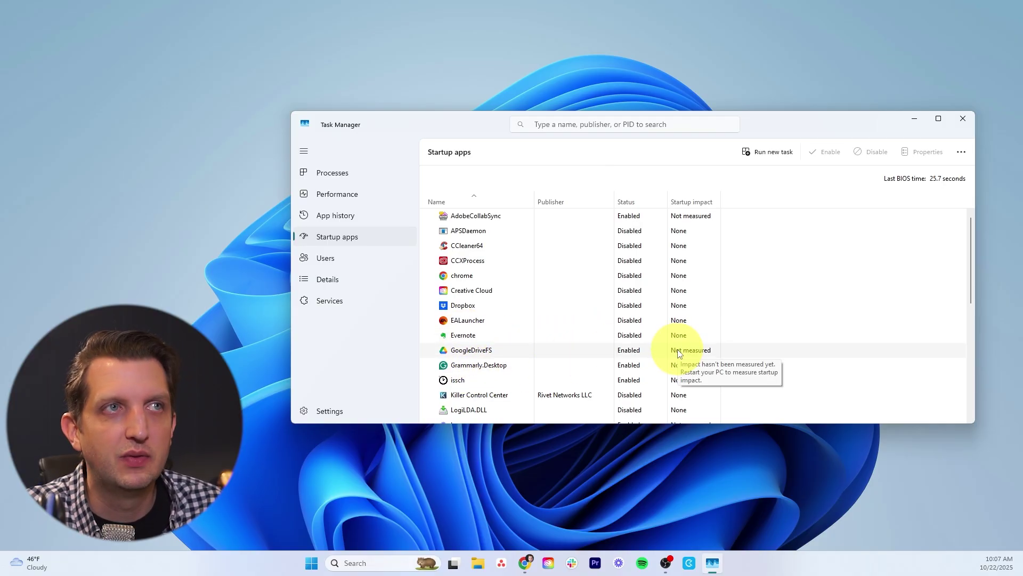
- Disable Grammarly.Desktop as a startup app and review the remaining startup entries
{"action": "right_click", "coordinate": [631, 372]}
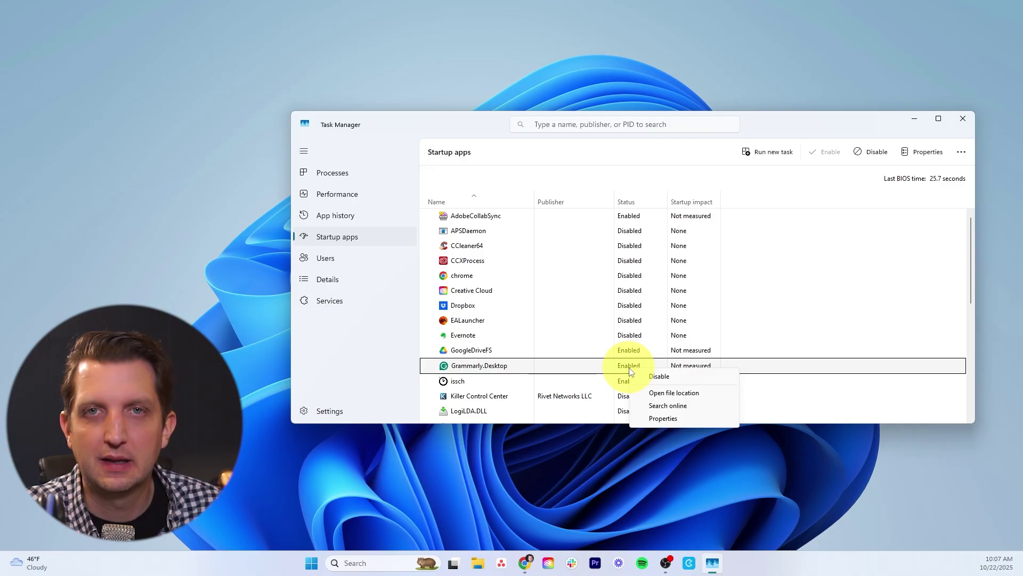
{"action": "left_click", "coordinate": [663, 377]}
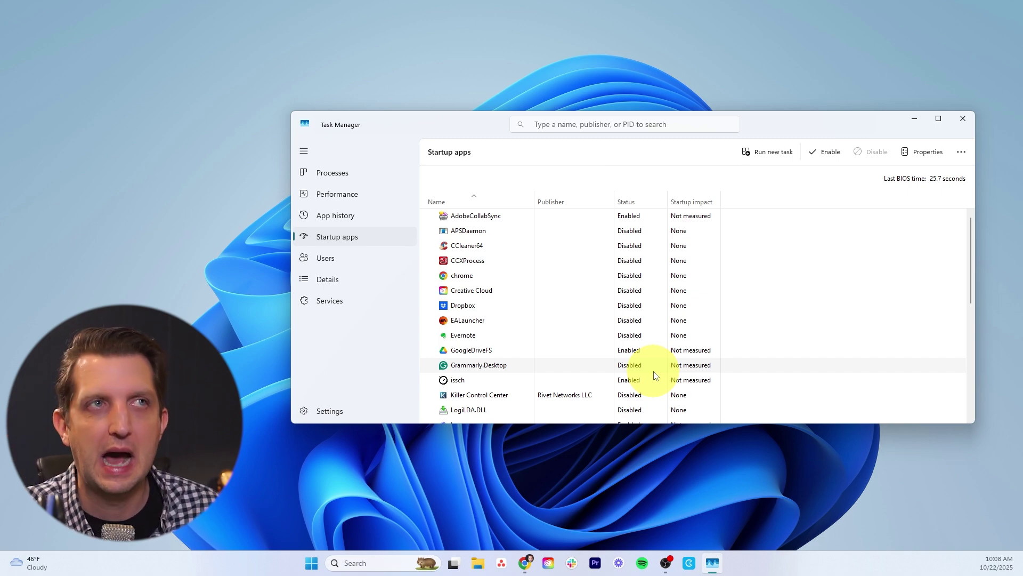
{"action": "scroll", "coordinate": [613, 352], "scroll_direction": "down", "scroll_amount": 3}
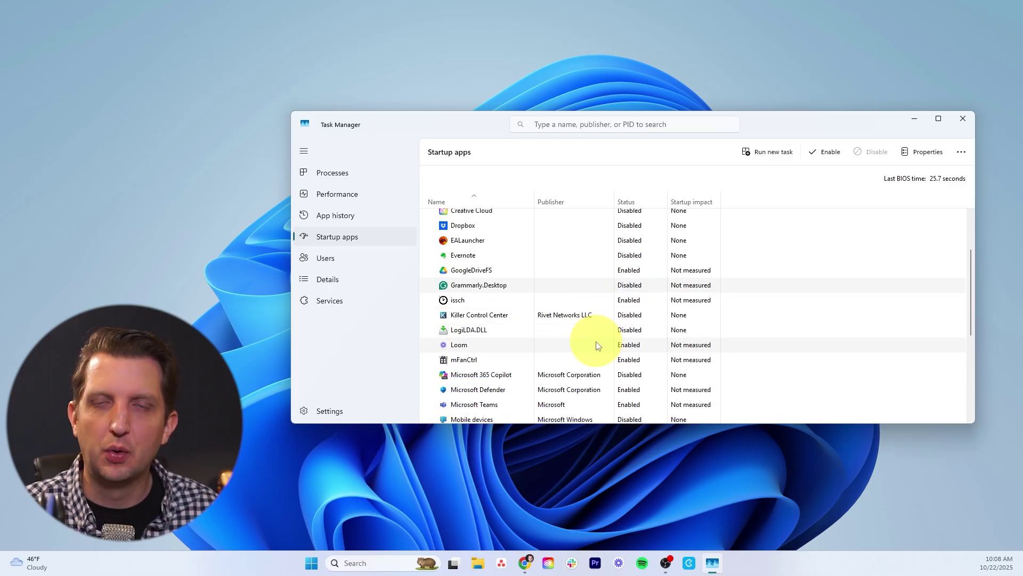
{"action": "scroll", "coordinate": [566, 301], "scroll_direction": "down", "scroll_amount": 4}
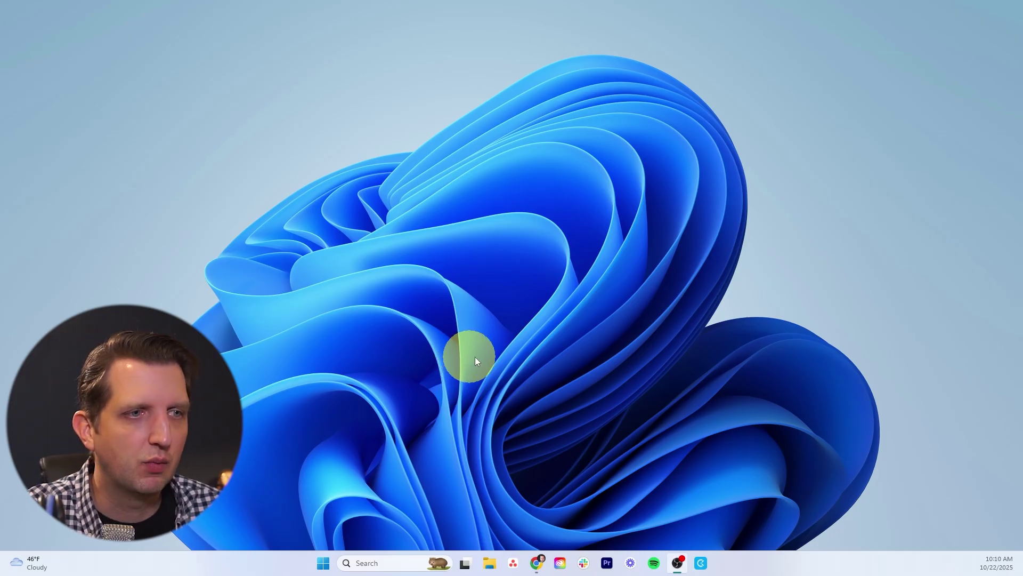
- Switch to Windows Settings and open the list of installed apps
{"action": "left_click", "coordinate": [323, 563]}
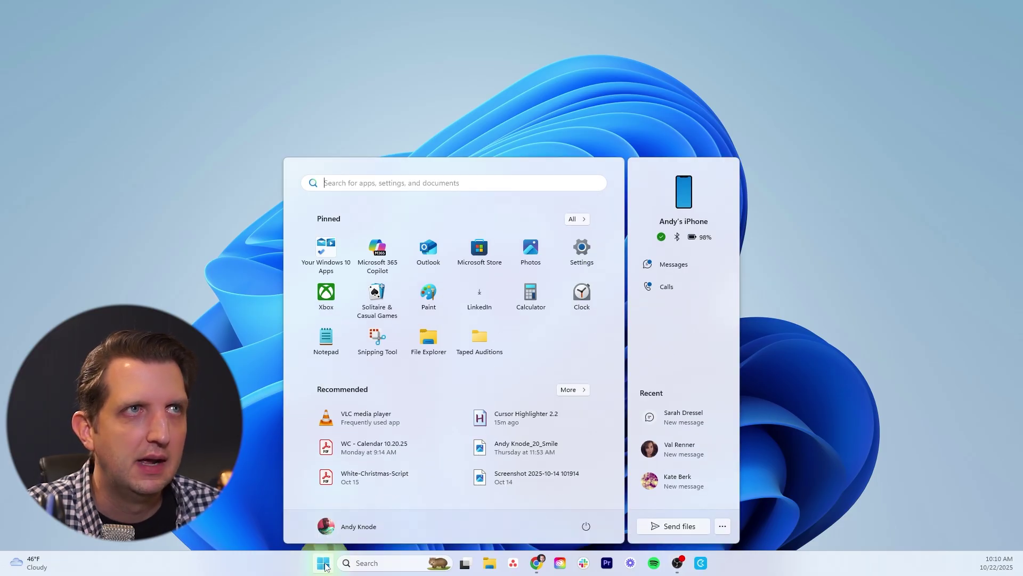
{"action": "left_click", "coordinate": [582, 258]}
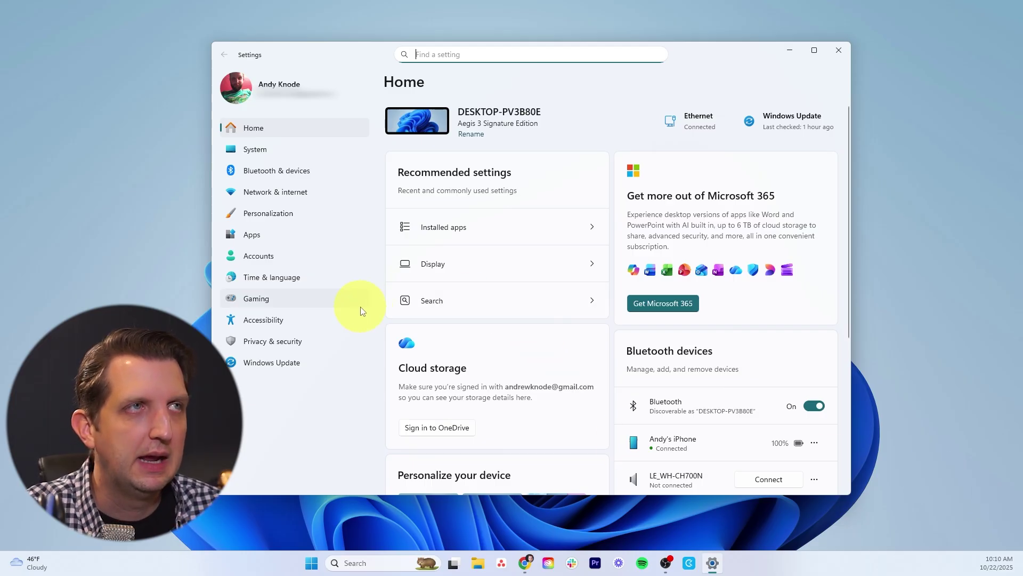
{"action": "left_click", "coordinate": [260, 233]}
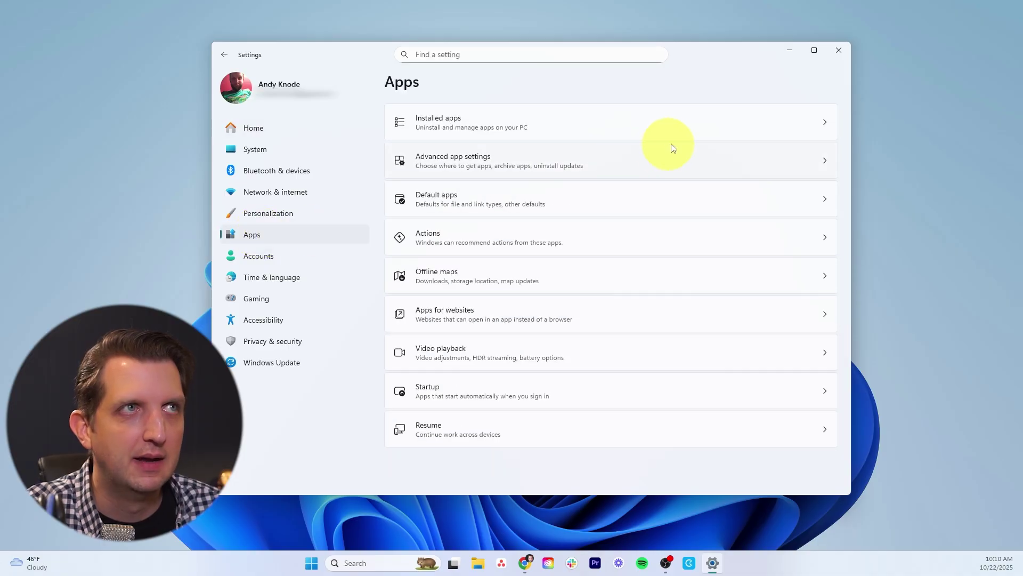
{"action": "left_click", "coordinate": [510, 130]}
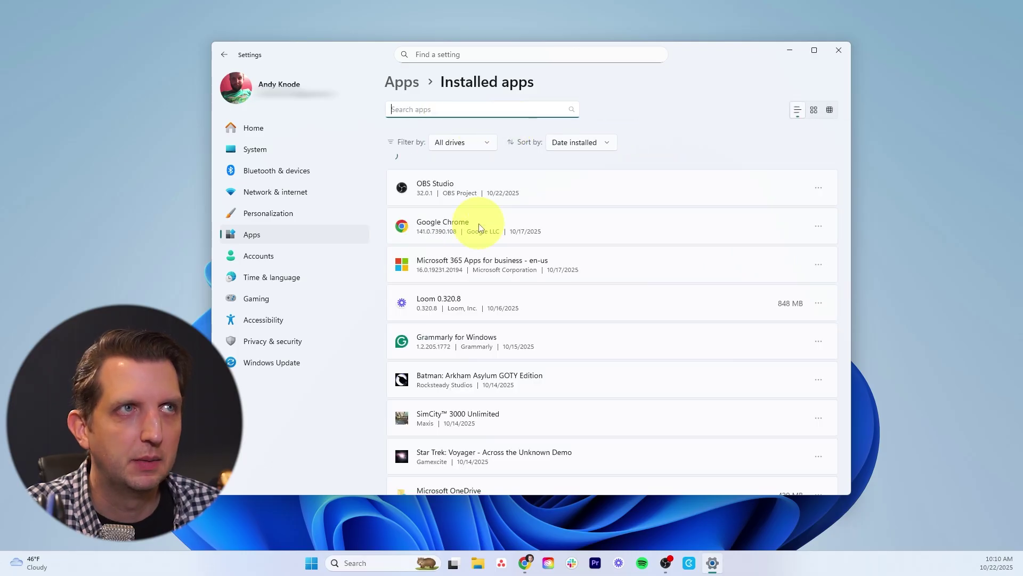
- Examine the installed apps for programs that are no longer needed
{"action": "scroll", "coordinate": [549, 211], "scroll_direction": "down", "scroll_amount": 10}
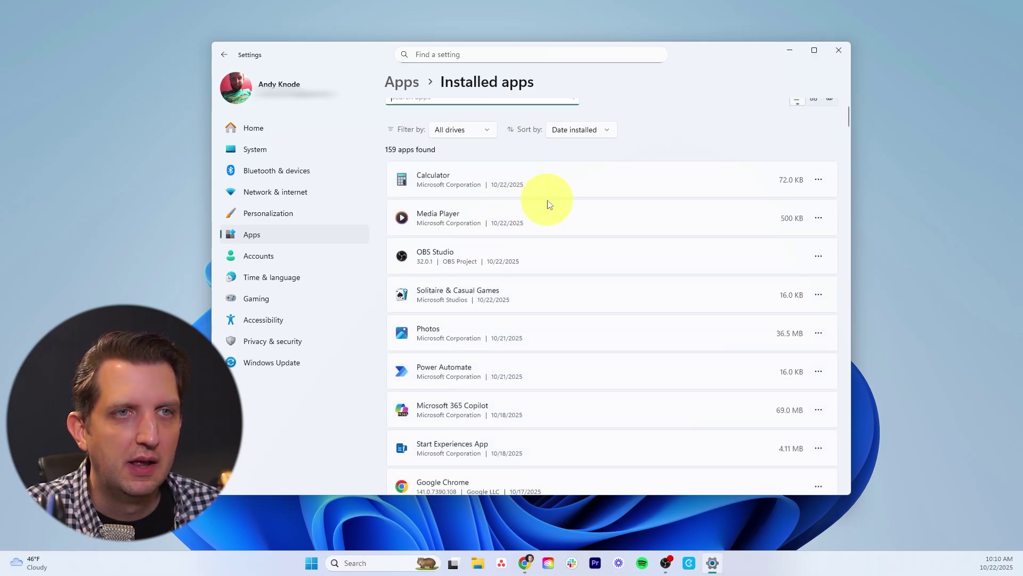
{"action": "scroll", "coordinate": [549, 204], "scroll_direction": "down", "scroll_amount": 12}
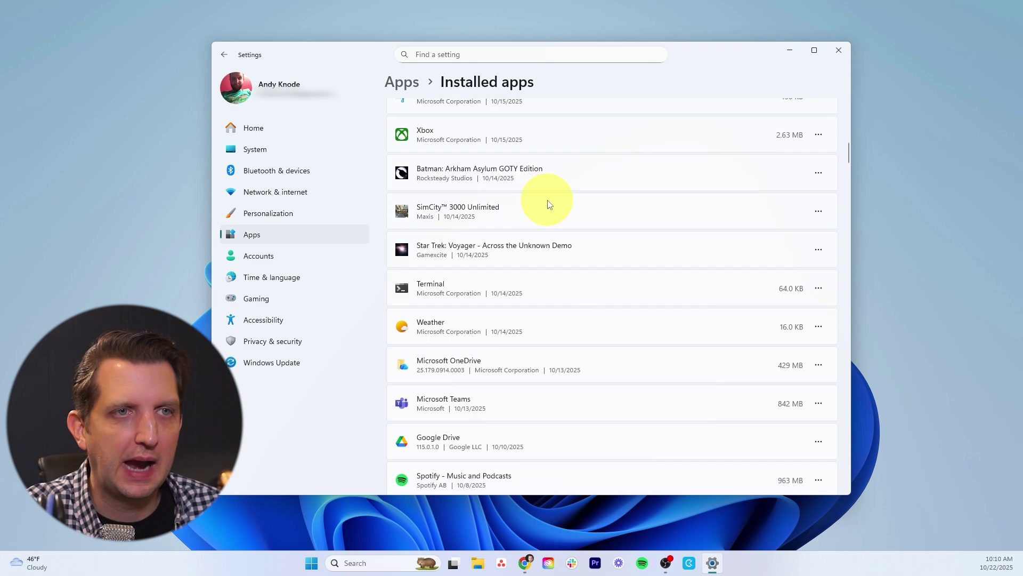
{"action": "scroll", "coordinate": [550, 204], "scroll_direction": "down", "scroll_amount": 9}
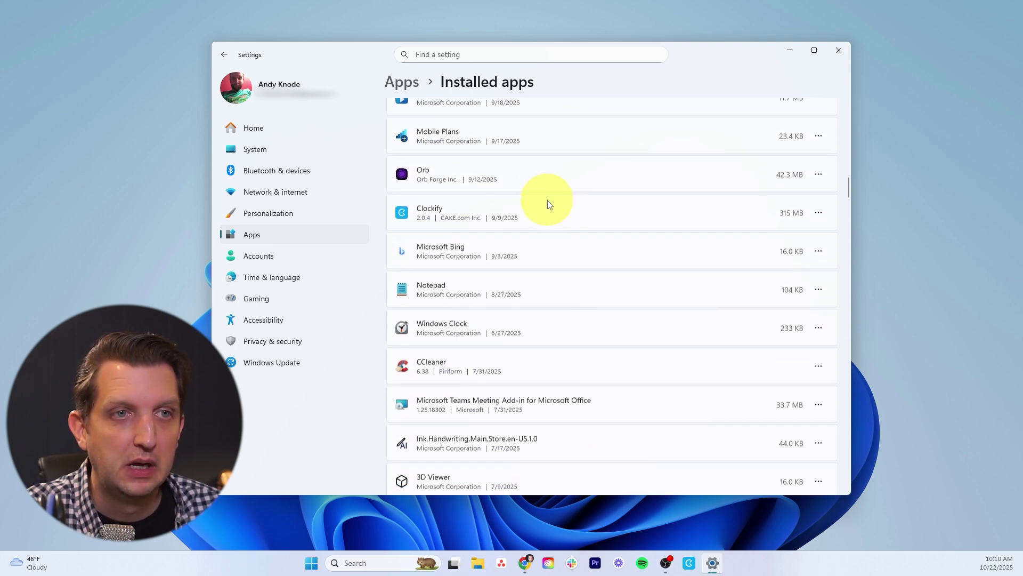
{"action": "scroll", "coordinate": [550, 205], "scroll_direction": "down", "scroll_amount": 5}
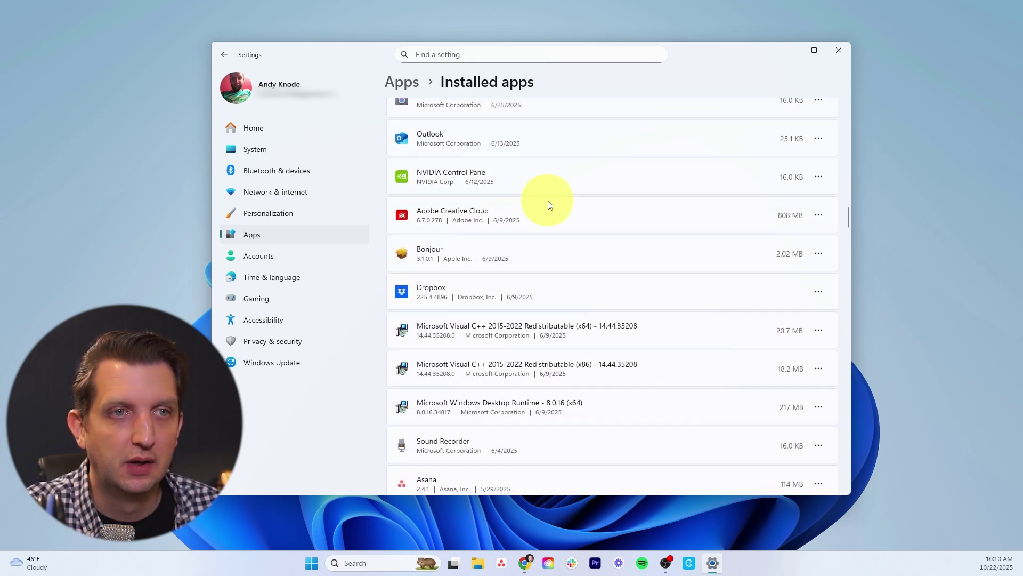
{"action": "scroll", "coordinate": [549, 210], "scroll_direction": "down", "scroll_amount": 4}
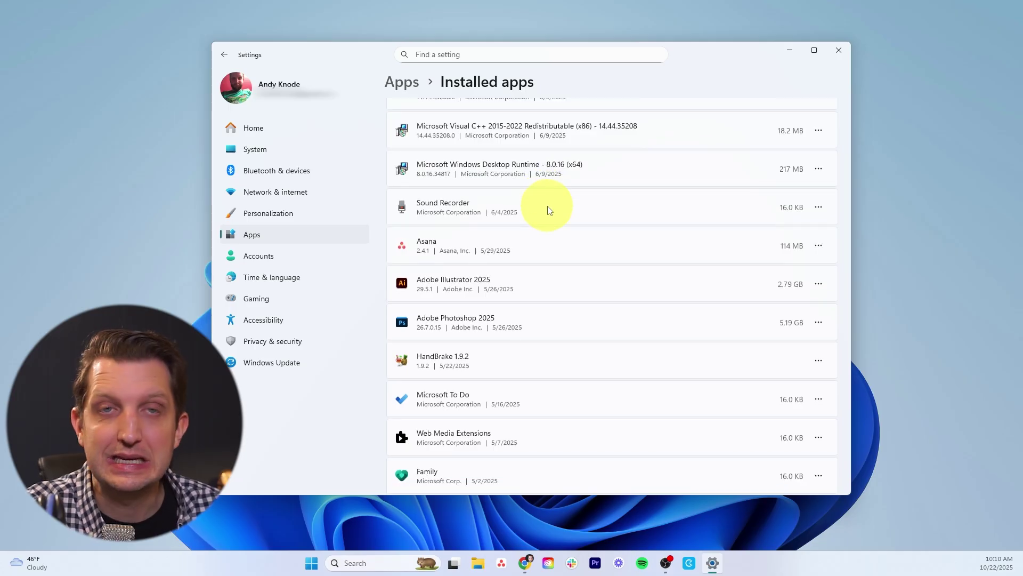
{"action": "scroll", "coordinate": [549, 209], "scroll_direction": "up", "scroll_amount": 20}
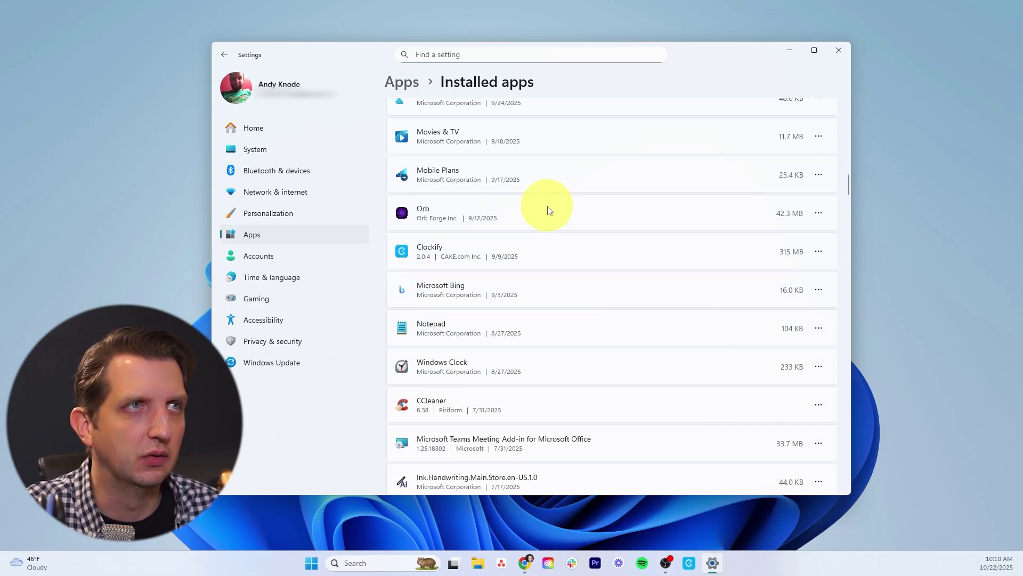
{"action": "scroll", "coordinate": [549, 210], "scroll_direction": "up", "scroll_amount": 7}
{"action": "scroll", "coordinate": [498, 333], "scroll_direction": "down", "scroll_amount": 12}
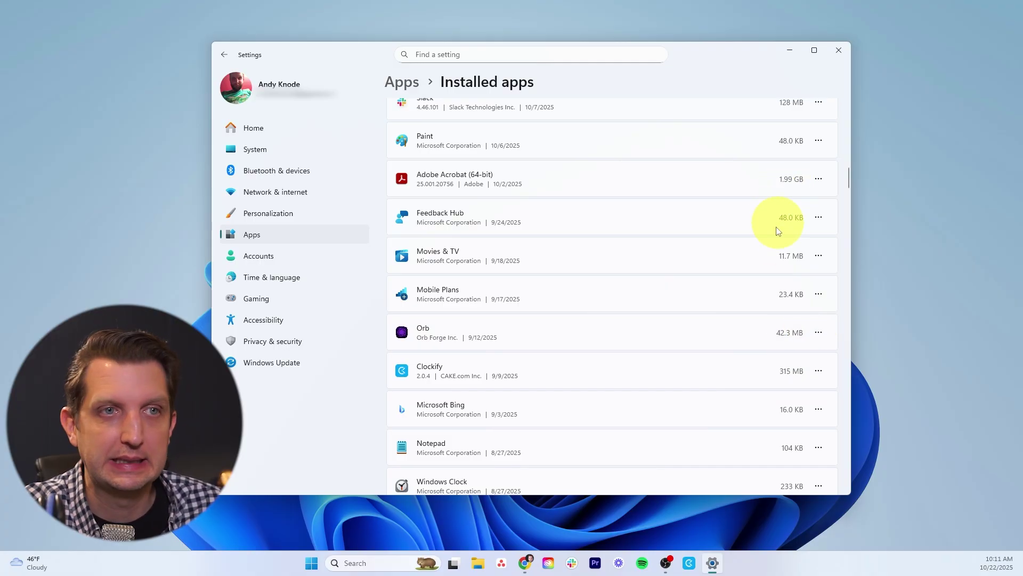
- Uninstall the Orb app and check the rest of the installed apps for further unneeded programs
{"action": "left_click", "coordinate": [819, 334]}
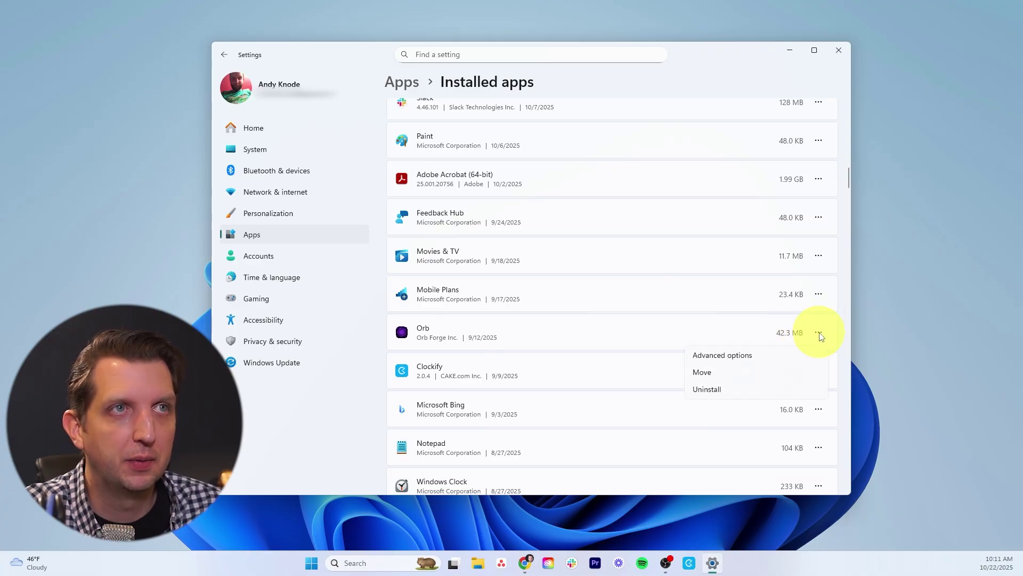
{"action": "left_click", "coordinate": [719, 392]}
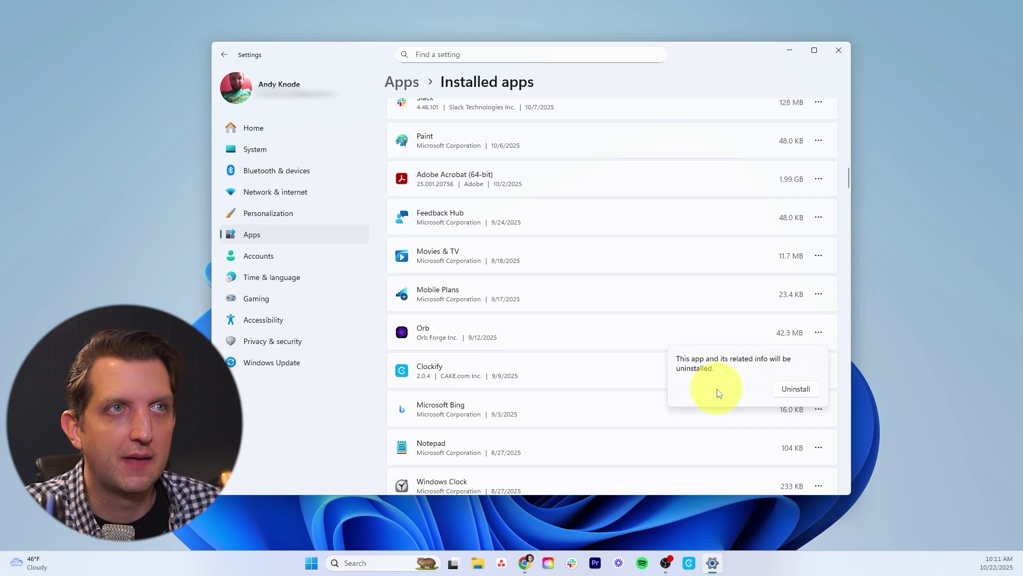
{"action": "left_click", "coordinate": [794, 393]}
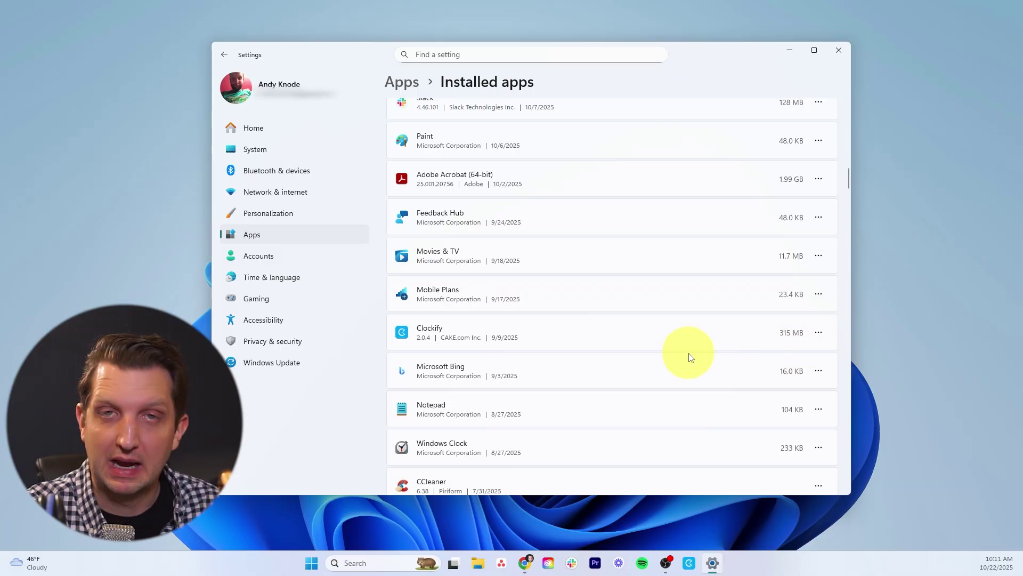
{"action": "scroll", "coordinate": [690, 357], "scroll_direction": "down", "scroll_amount": 3}
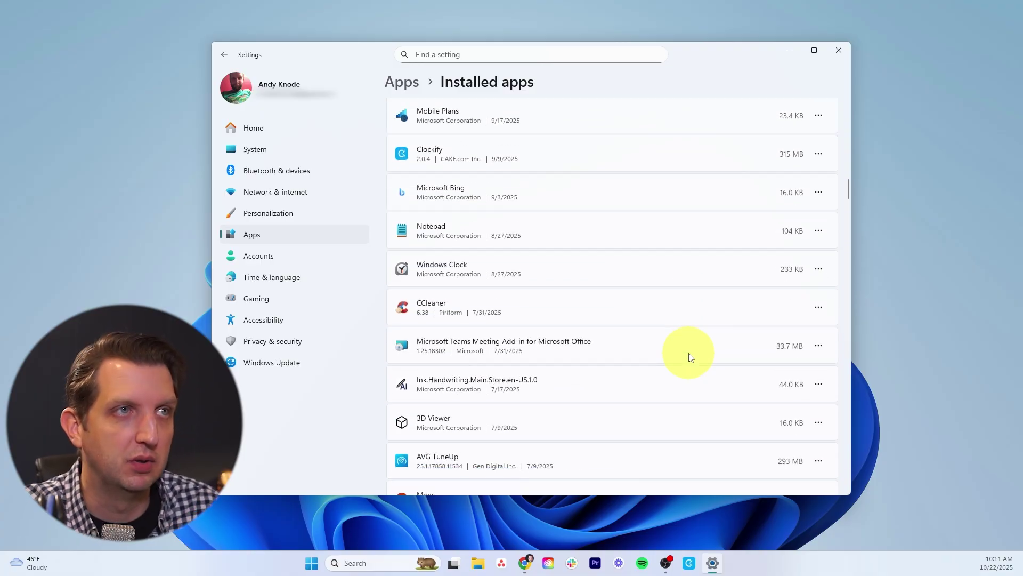
{"action": "scroll", "coordinate": [690, 357], "scroll_direction": "down", "scroll_amount": 2}
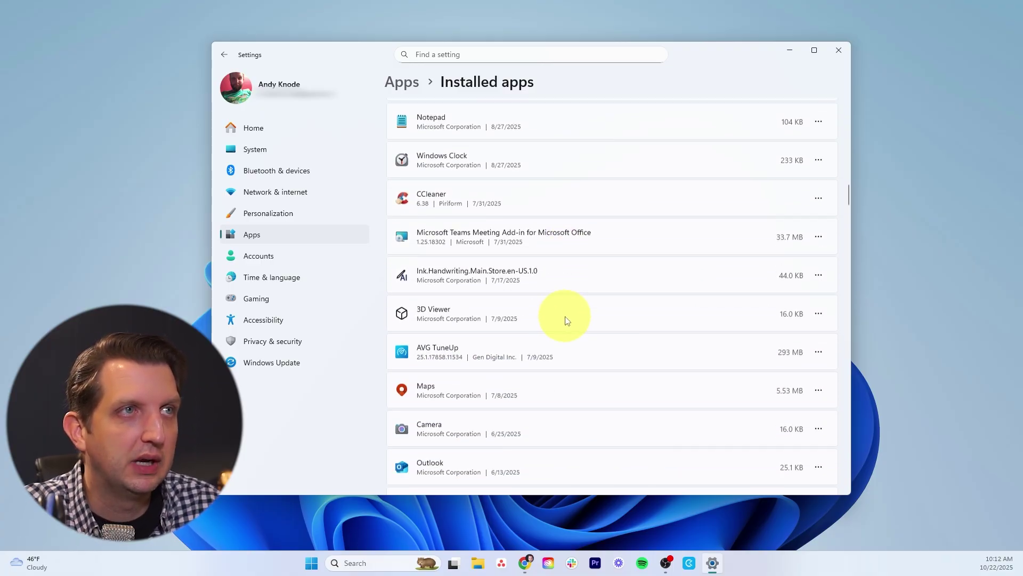
{"action": "scroll", "coordinate": [554, 365], "scroll_direction": "down", "scroll_amount": 5}
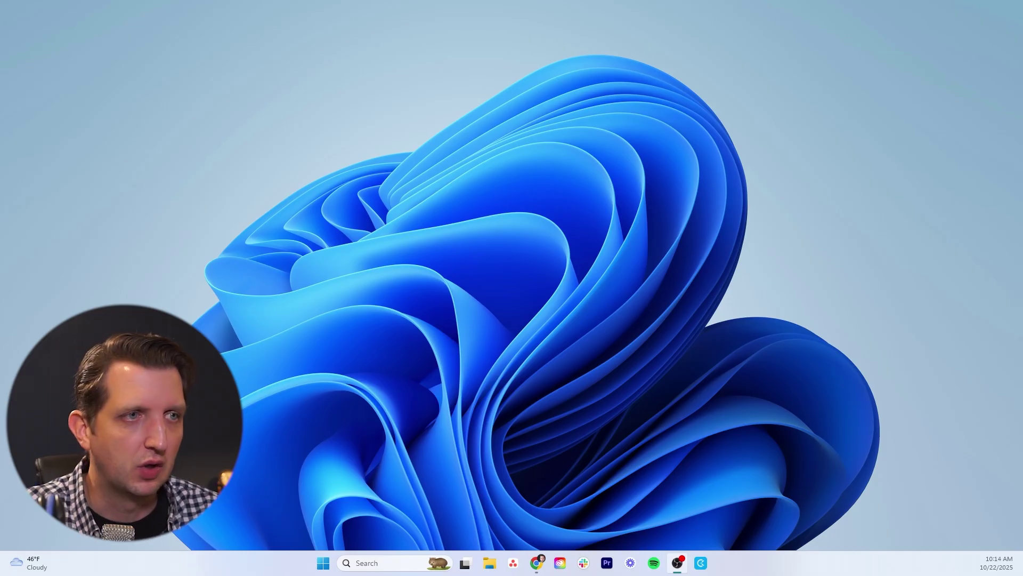
- Open the list of removable temporary files in the Windows system storage settings
{"action": "left_click", "coordinate": [324, 563]}
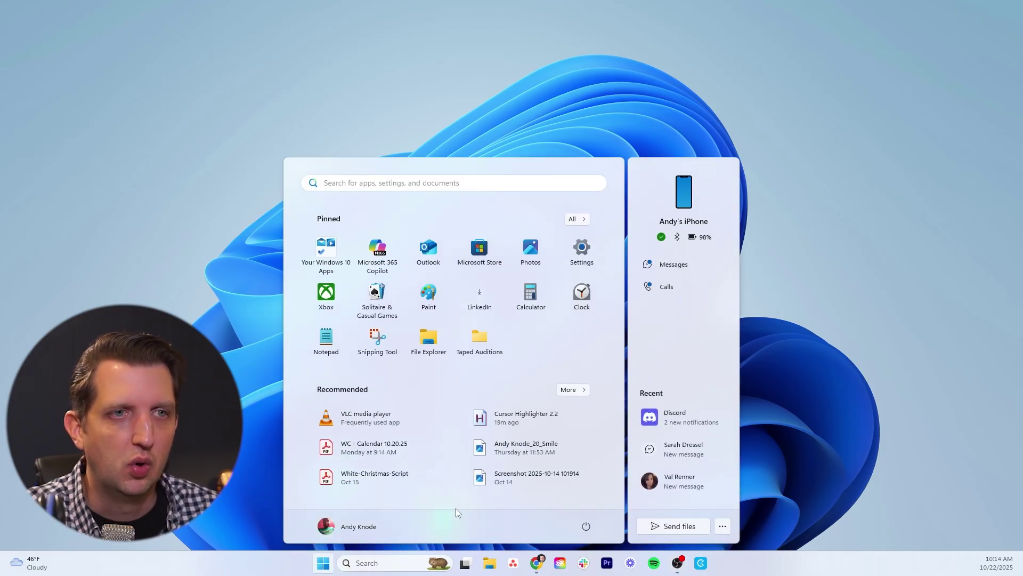
{"action": "left_click", "coordinate": [582, 250]}
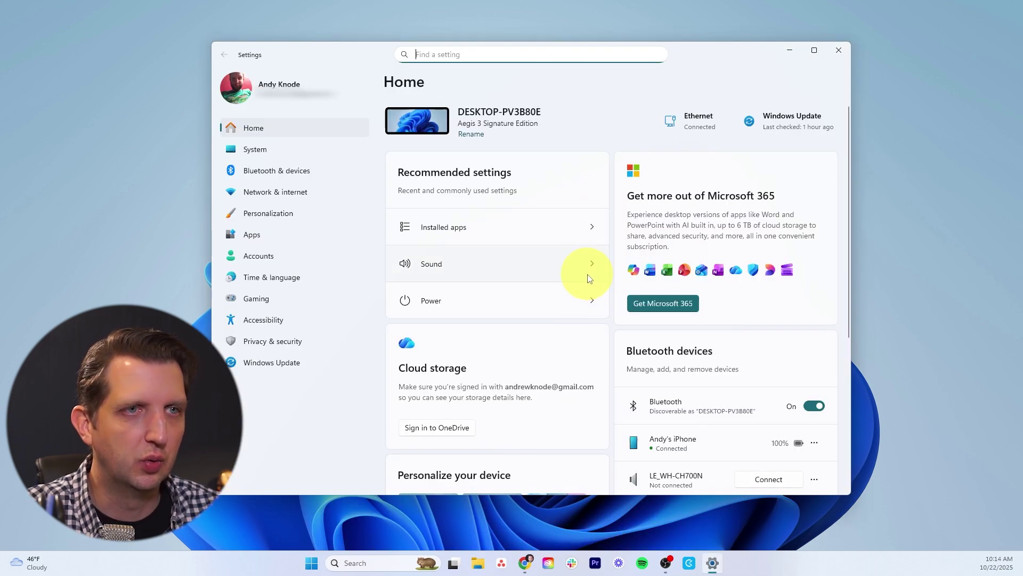
{"action": "left_click", "coordinate": [255, 148]}
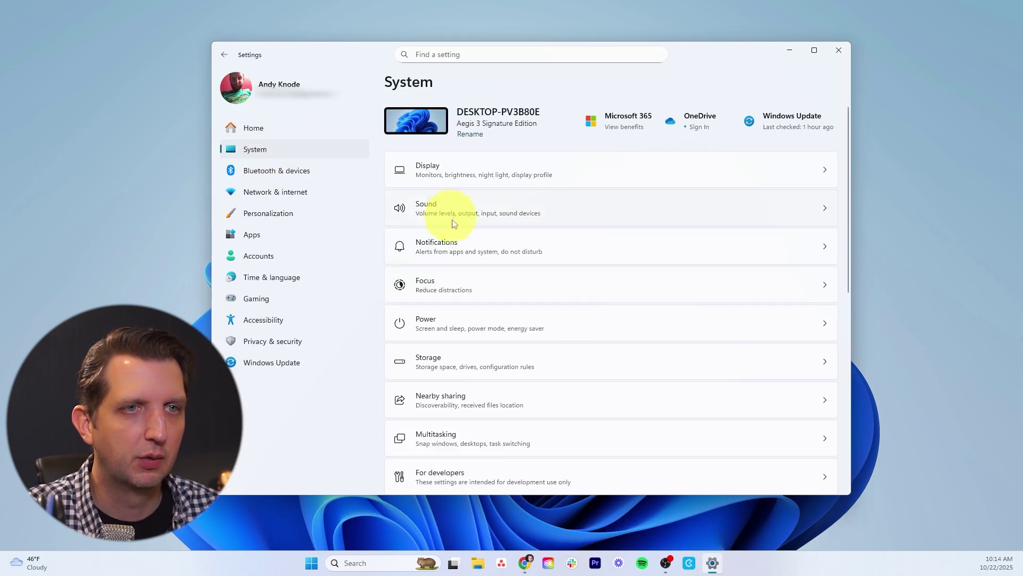
{"action": "left_click", "coordinate": [483, 360]}
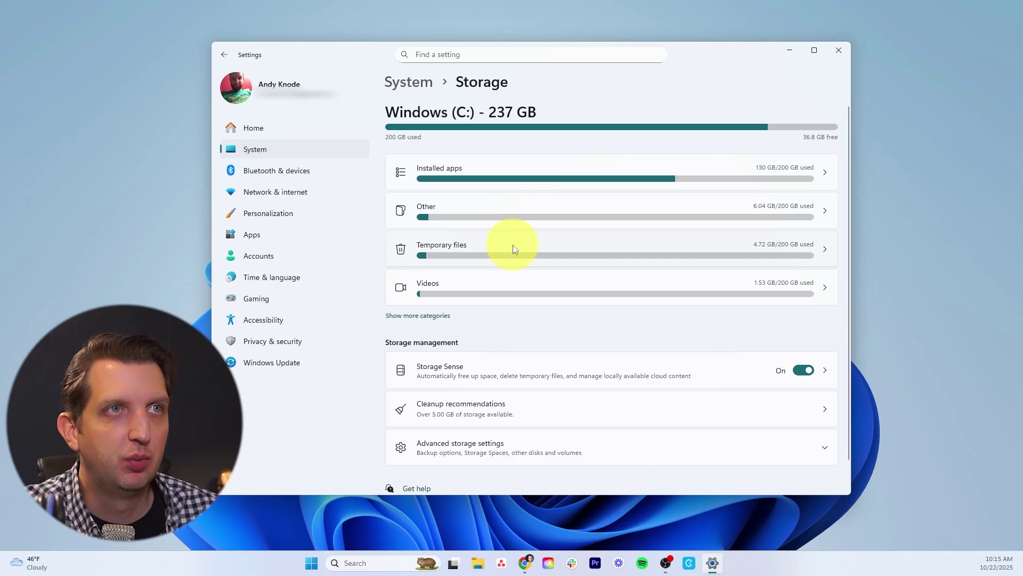
{"action": "left_click", "coordinate": [828, 252]}
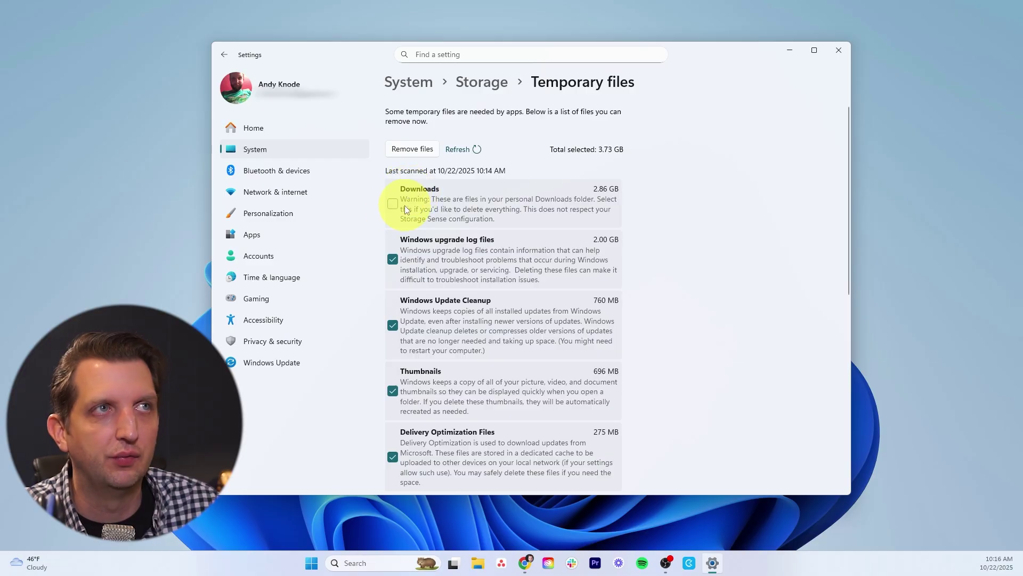
- Add the Recycle Bin to the temporary files selected for removal and review the remaining categories
{"action": "scroll", "coordinate": [449, 318], "scroll_direction": "down", "scroll_amount": 5}
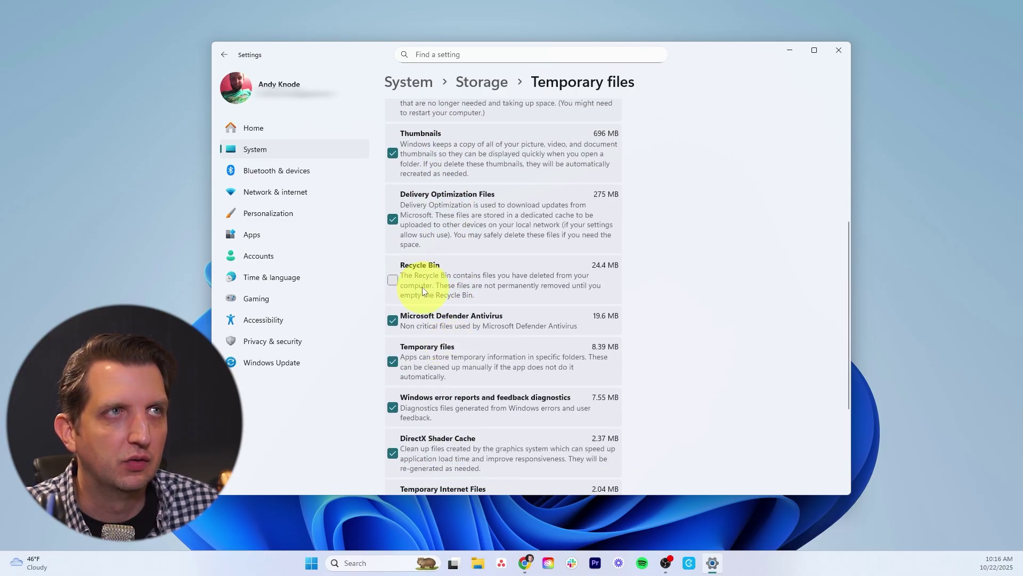
{"action": "left_click", "coordinate": [392, 281]}
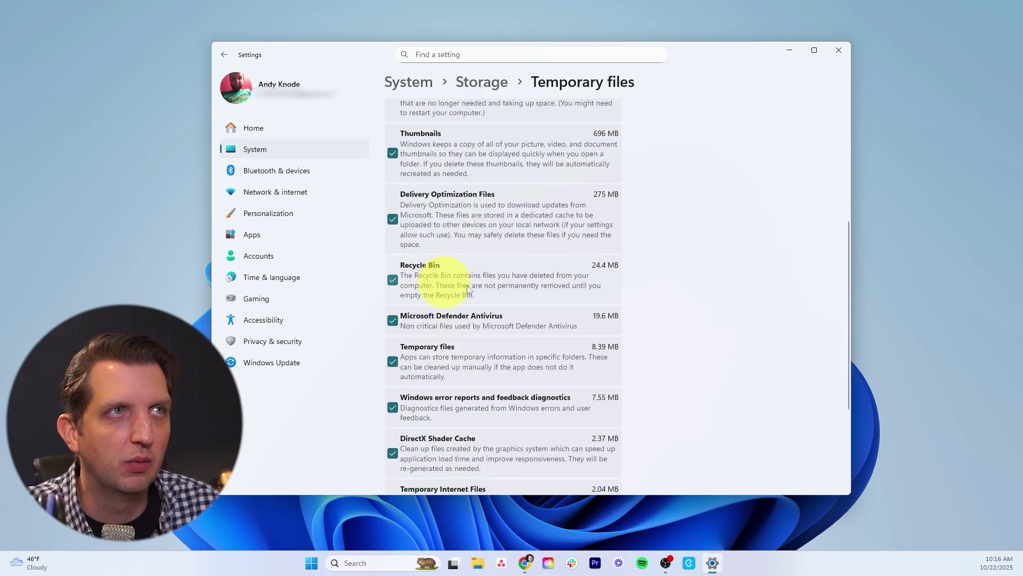
{"action": "scroll", "coordinate": [474, 331], "scroll_direction": "down", "scroll_amount": 3}
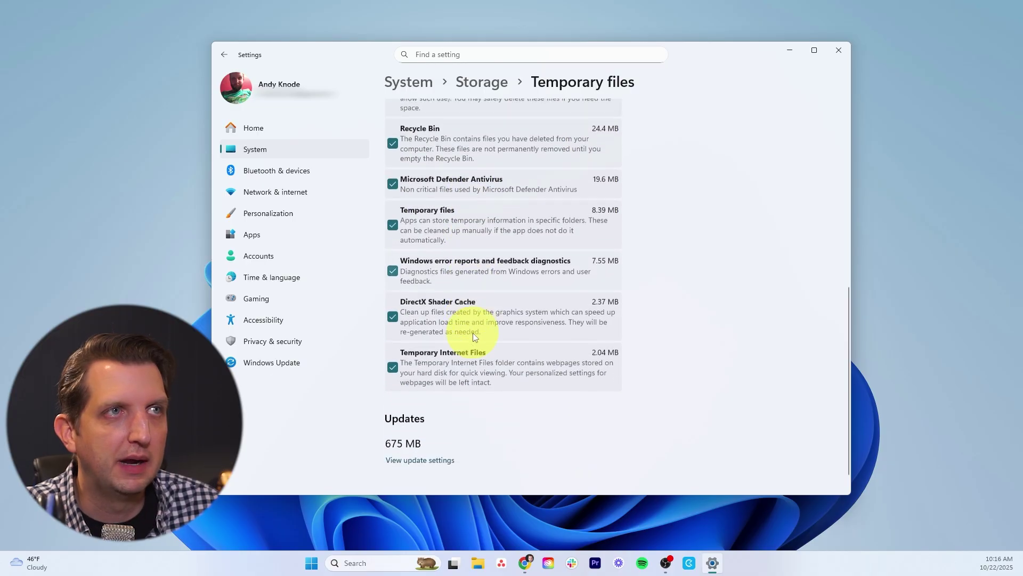
{"action": "scroll", "coordinate": [437, 338], "scroll_direction": "up", "scroll_amount": 6}
{"action": "scroll", "coordinate": [437, 337], "scroll_direction": "down", "scroll_amount": 6}
{"action": "scroll", "coordinate": [437, 337], "scroll_direction": "up", "scroll_amount": 10}
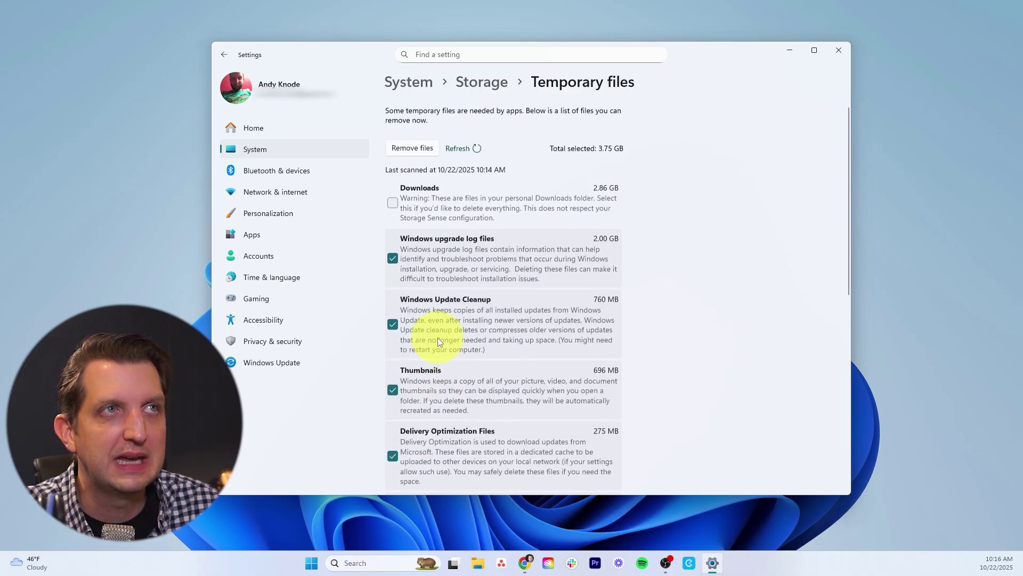
- Permanently remove the selected temporary files and minimize the Settings window while the cleanup runs
{"action": "left_click", "coordinate": [412, 152]}
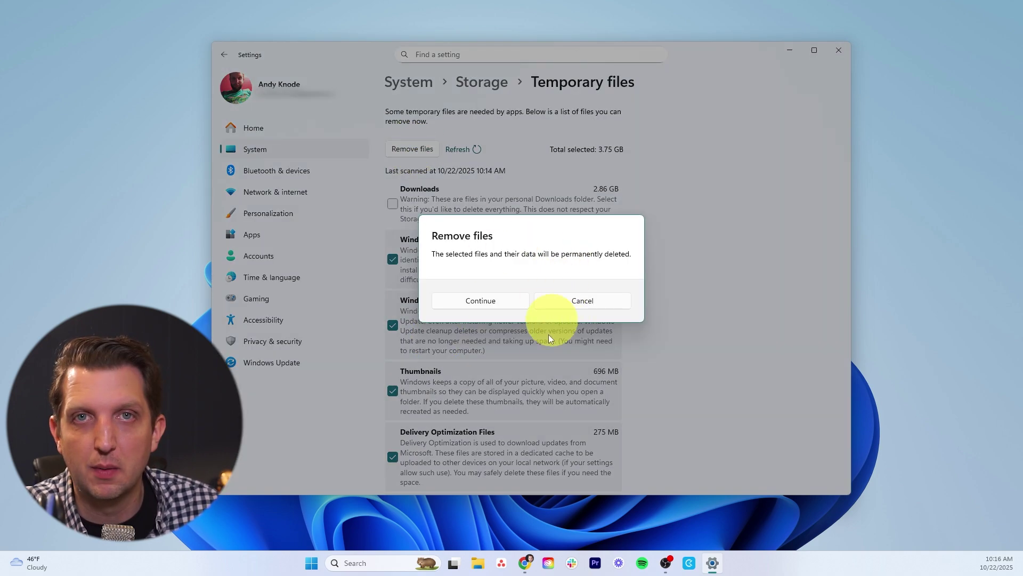
{"action": "left_click", "coordinate": [500, 304]}
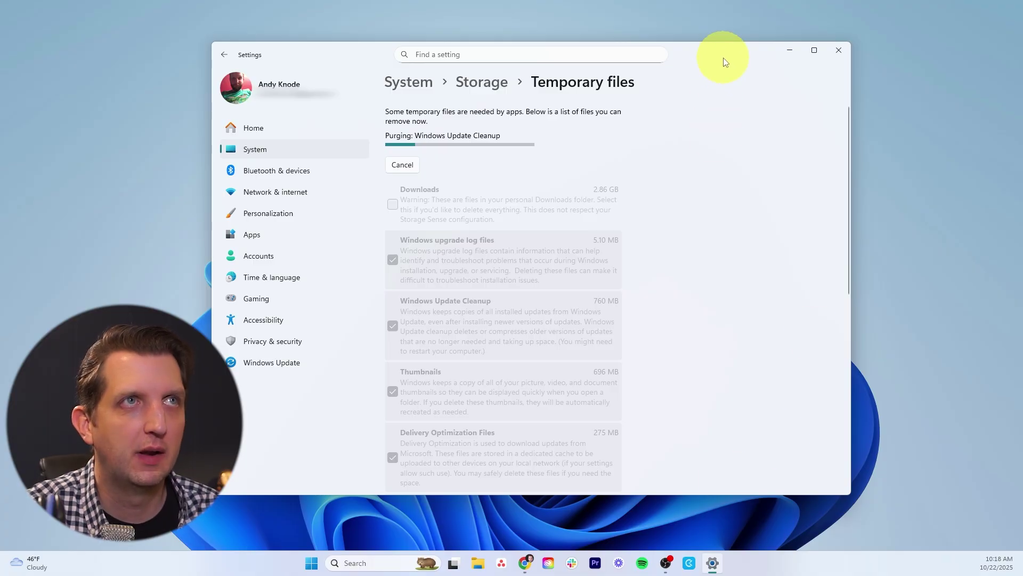
{"action": "left_click", "coordinate": [793, 53]}
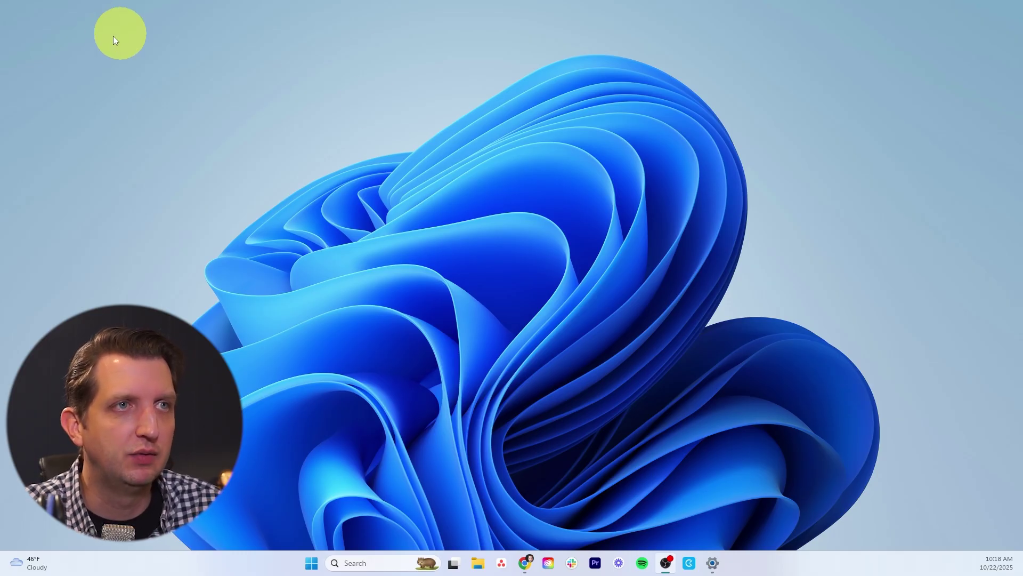
- Switch back to Windows Settings and check for new Windows updates
{"action": "left_click", "coordinate": [311, 563]}
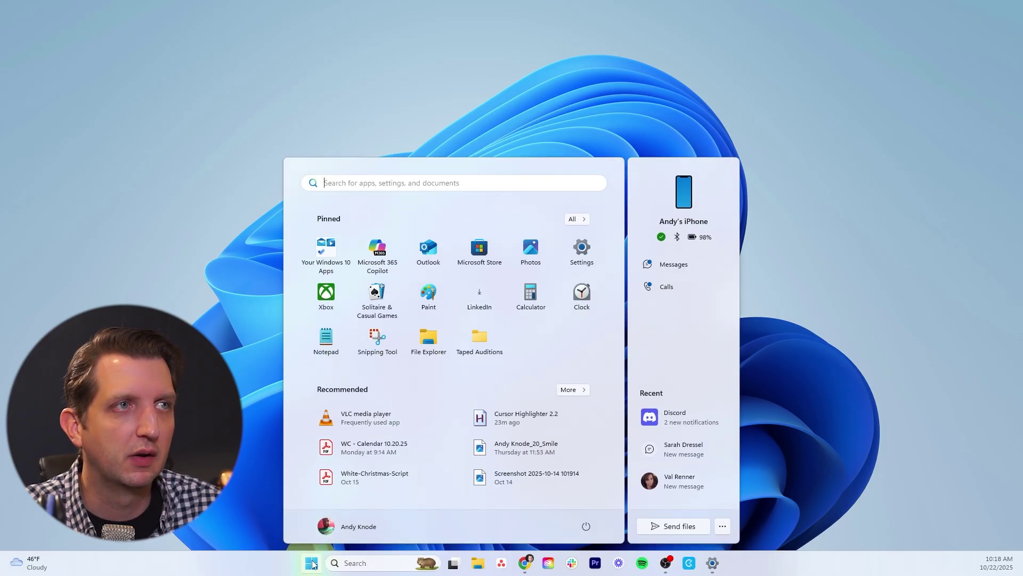
{"action": "left_click", "coordinate": [582, 246]}
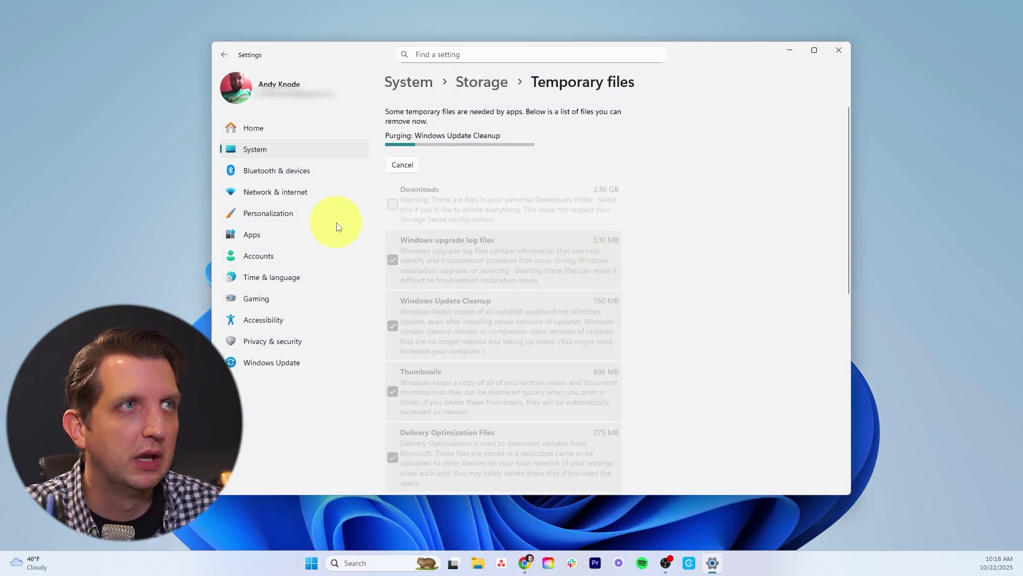
{"action": "left_click", "coordinate": [289, 362]}
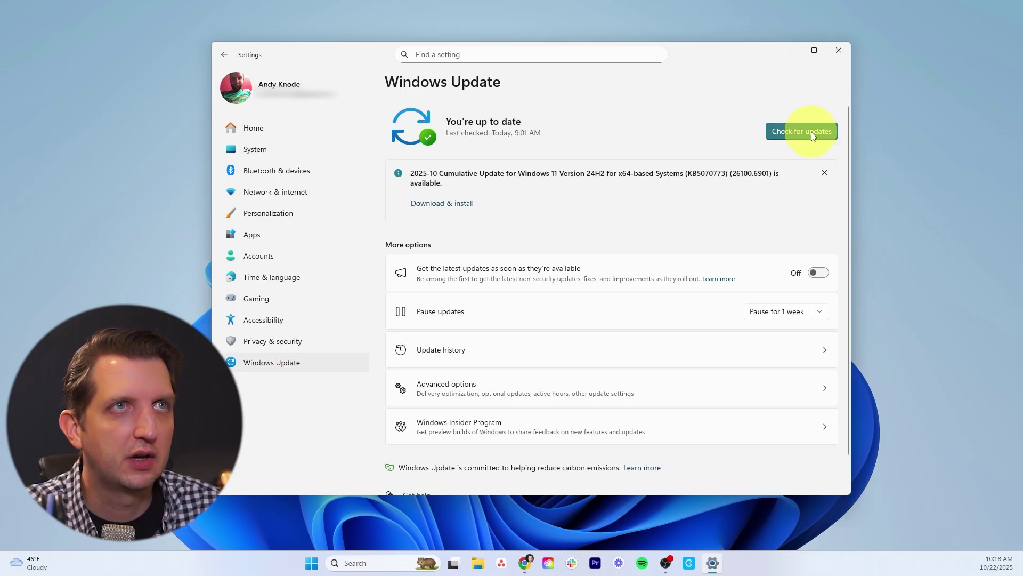
{"action": "left_click", "coordinate": [809, 131]}
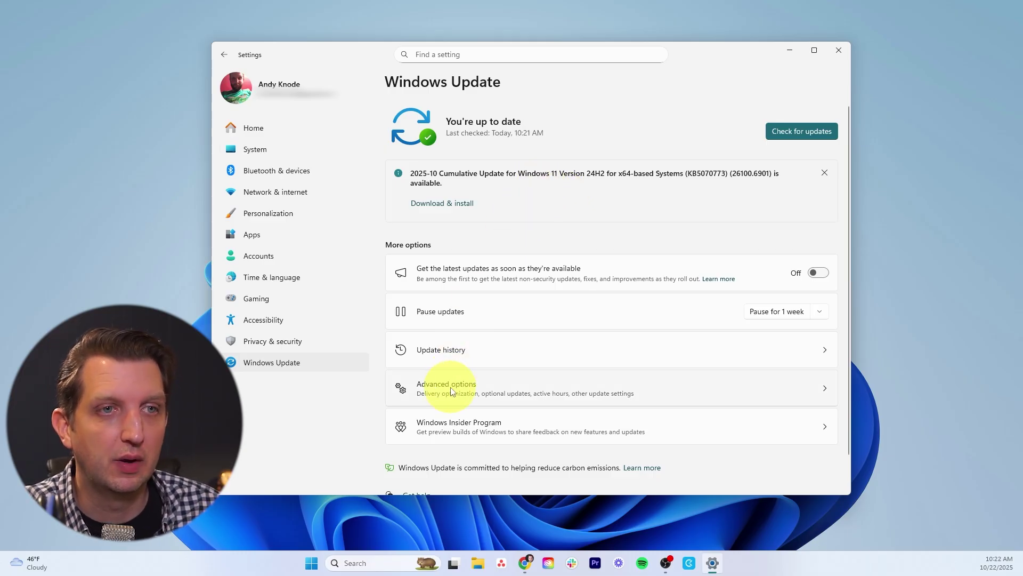
- Download and install the optional 2025-10 Cumulative Update for Windows 11 and the Micro-Star International firmware driver update
{"action": "left_click", "coordinate": [828, 390]}
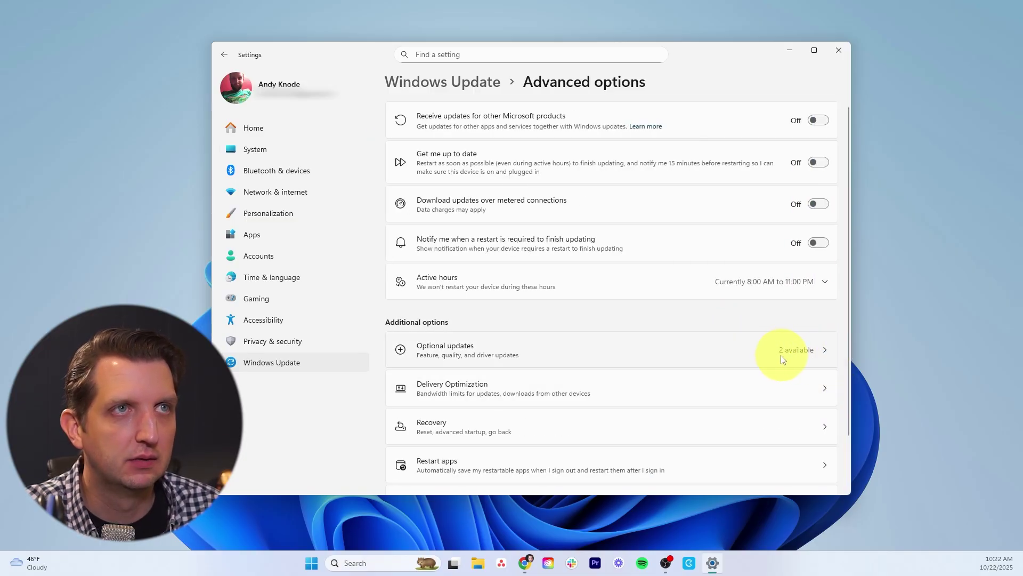
{"action": "left_click", "coordinate": [826, 353]}
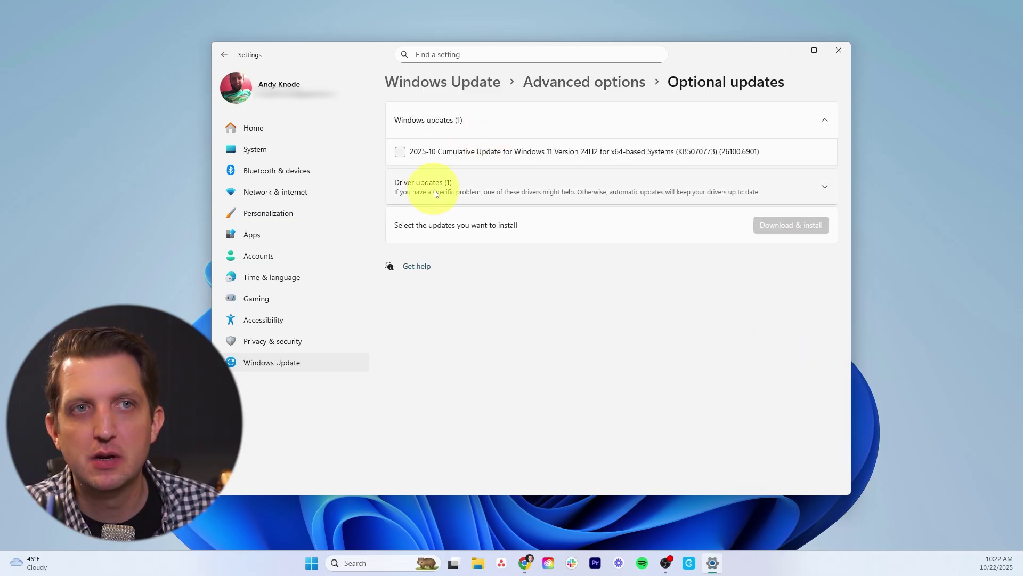
{"action": "left_click", "coordinate": [401, 152]}
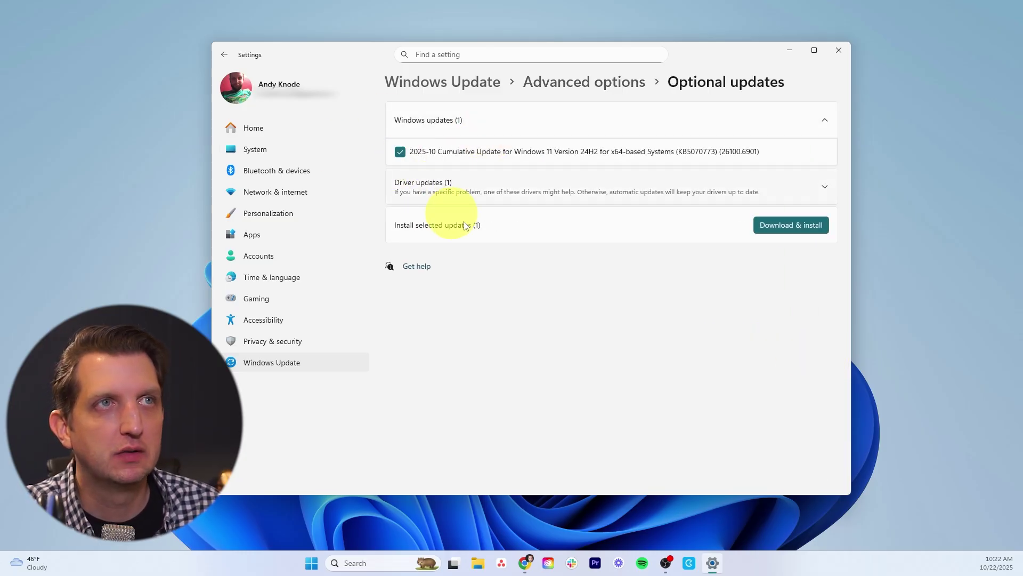
{"action": "left_click", "coordinate": [826, 189]}
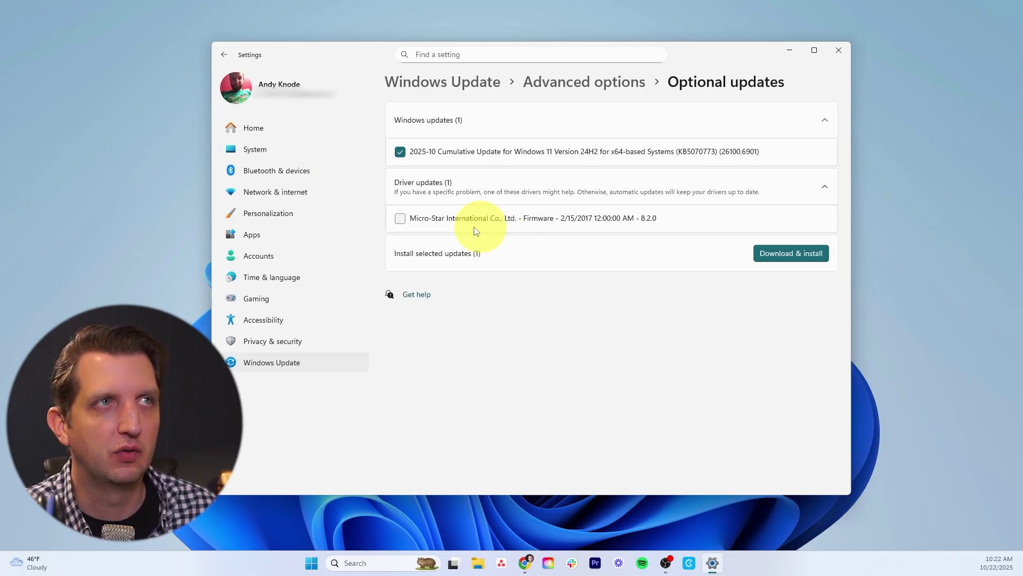
{"action": "left_click", "coordinate": [783, 257]}
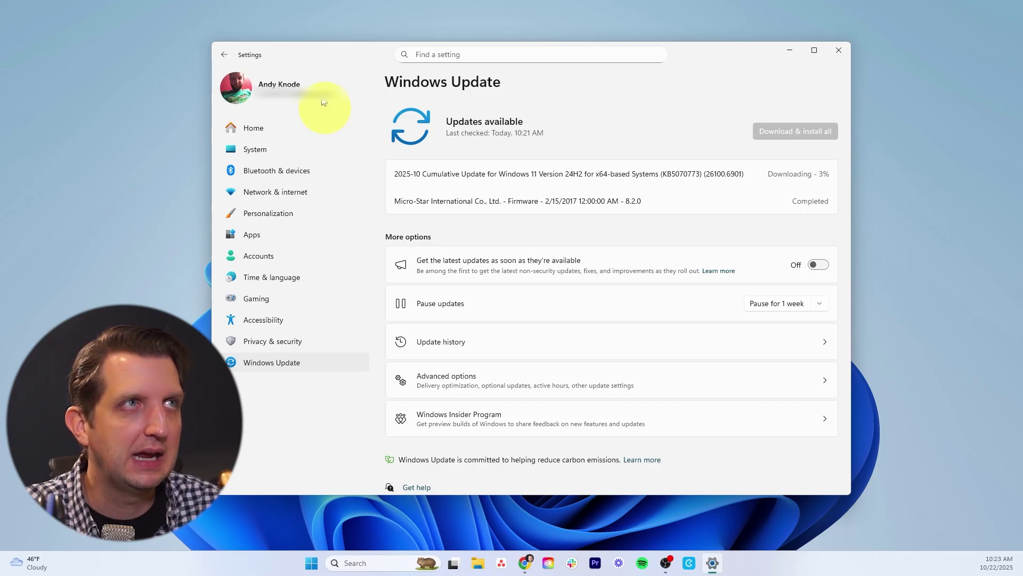
- Try to go back to Windows 10 through the system recovery options
{"action": "left_click", "coordinate": [260, 153]}
{"action": "scroll", "coordinate": [582, 331], "scroll_direction": "down", "scroll_amount": 5}
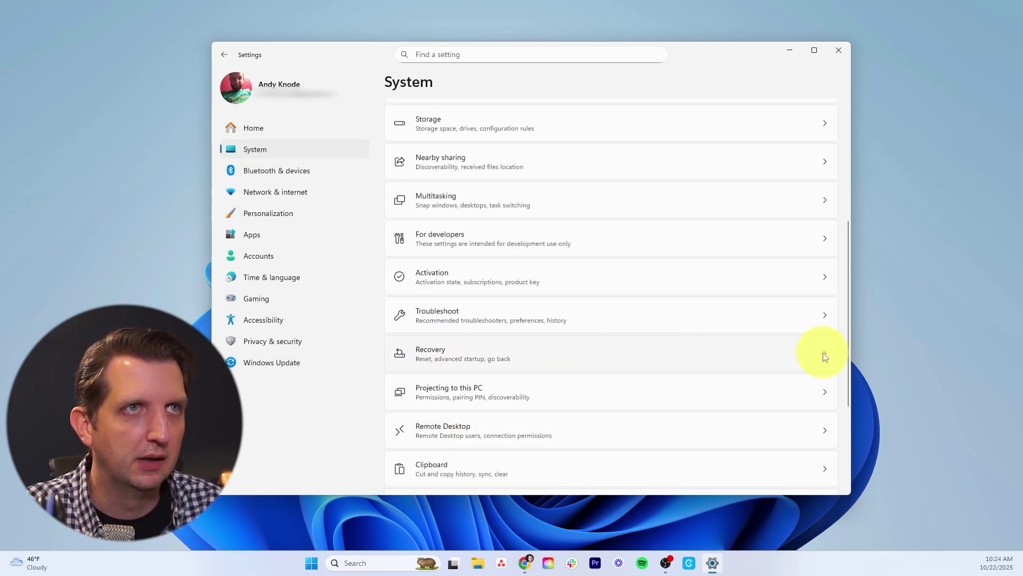
{"action": "left_click", "coordinate": [825, 357]}
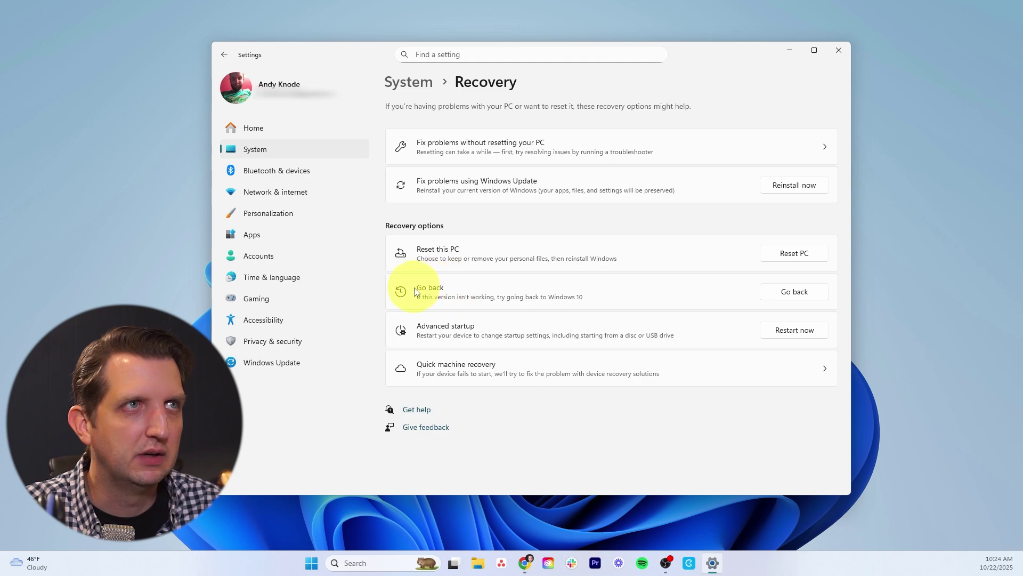
{"action": "left_click", "coordinate": [801, 296]}
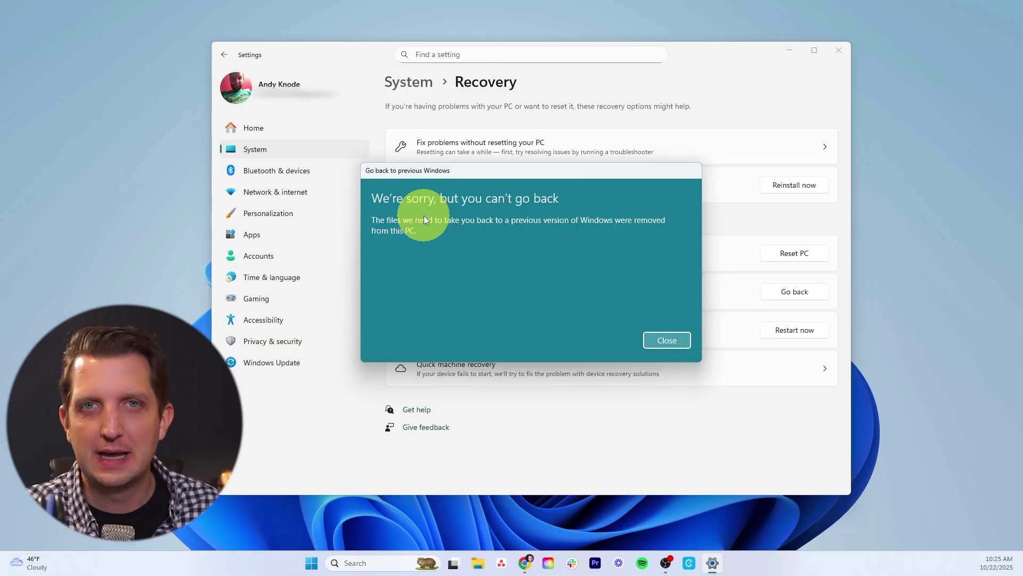
{"action": "left_click", "coordinate": [667, 340]}
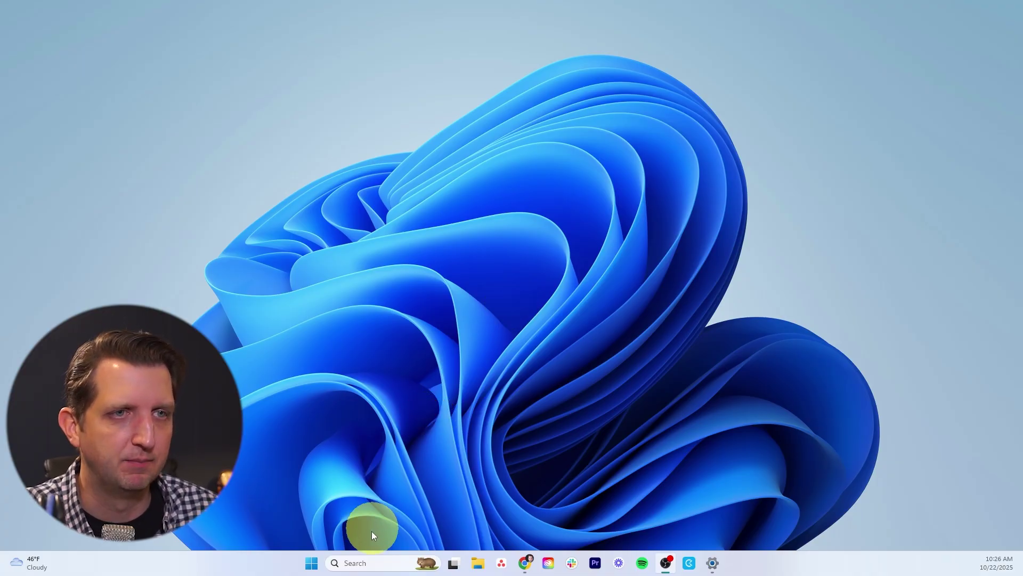
- Search Windows for "power plan", open the power plan choices and activate the High performance plan
{"action": "left_click", "coordinate": [361, 564]}
{"action": "type", "text": "po"}
{"action": "type", "text": "wer plan"}
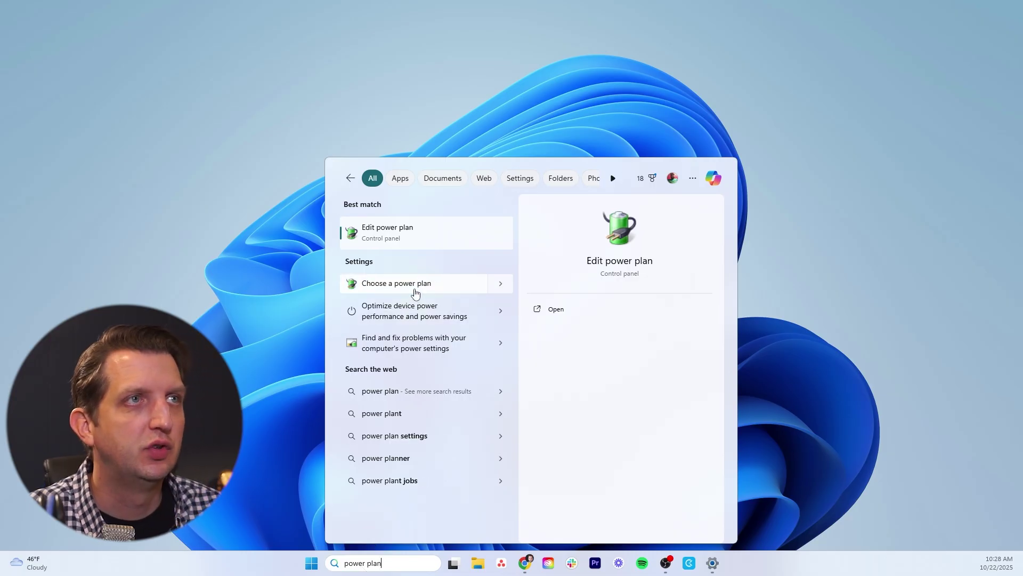
{"action": "left_click", "coordinate": [415, 292]}
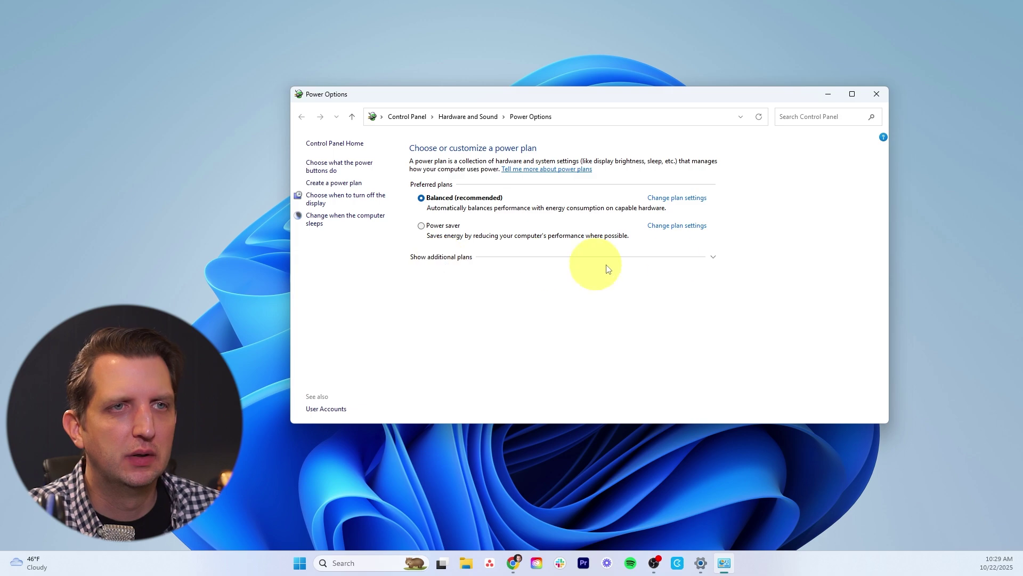
{"action": "left_click", "coordinate": [714, 261]}
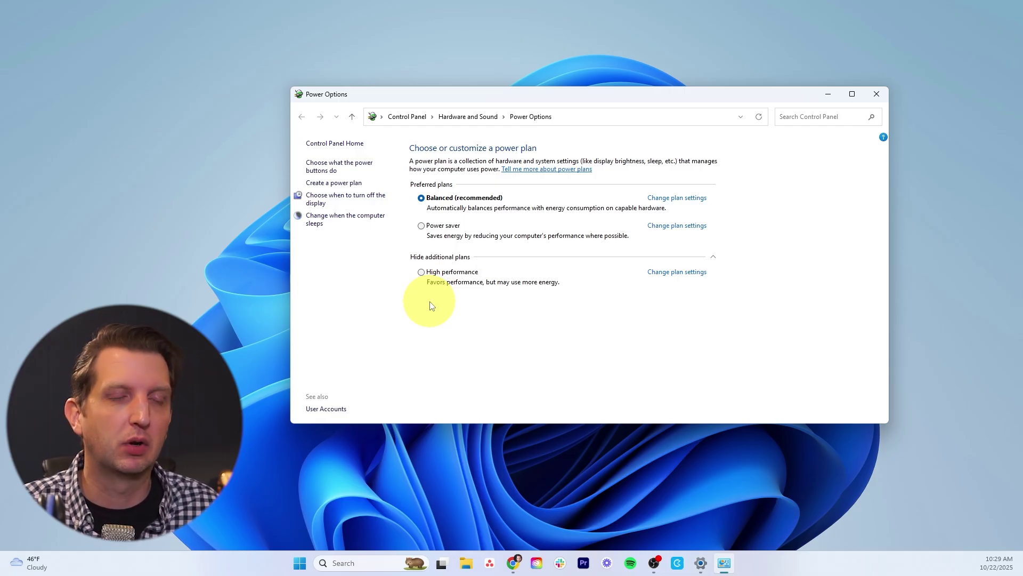
{"action": "left_click", "coordinate": [421, 273]}
- Set the High performance plan to turn off the display after 30 minutes and sleep after 1 hour, and save it
{"action": "left_click", "coordinate": [663, 273]}
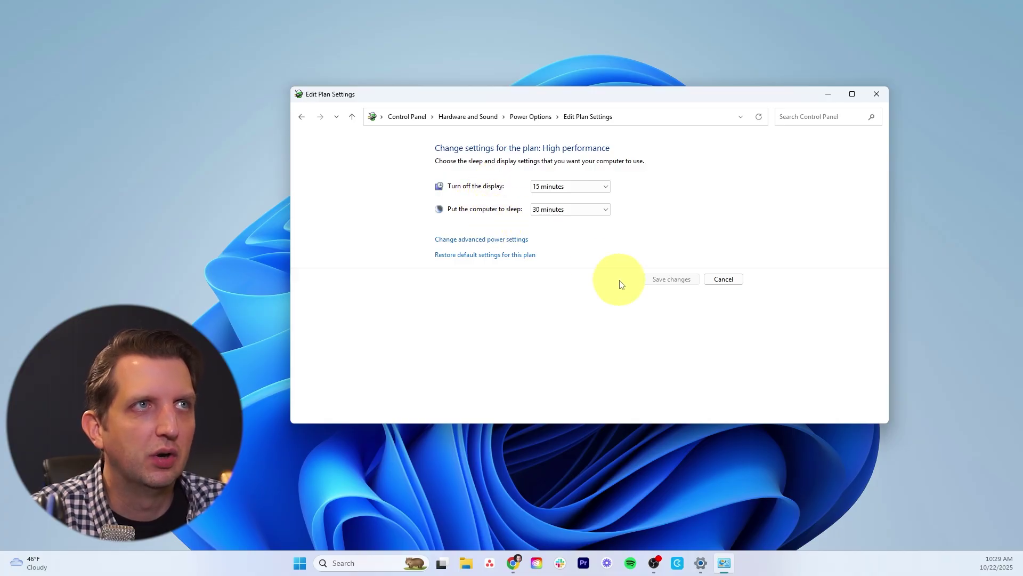
{"action": "left_click", "coordinate": [607, 214]}
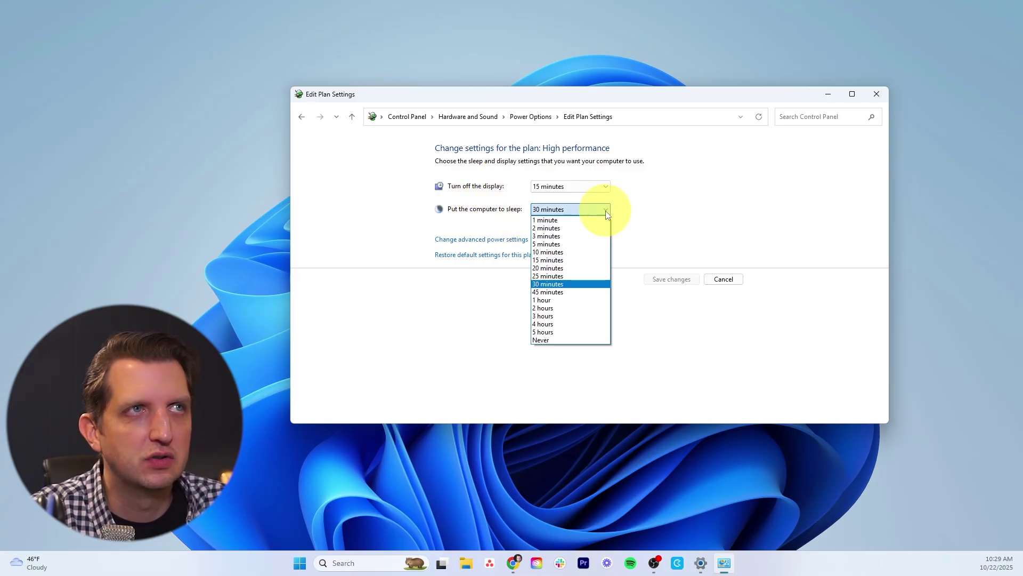
{"action": "left_click", "coordinate": [574, 303]}
{"action": "left_click", "coordinate": [588, 187]}
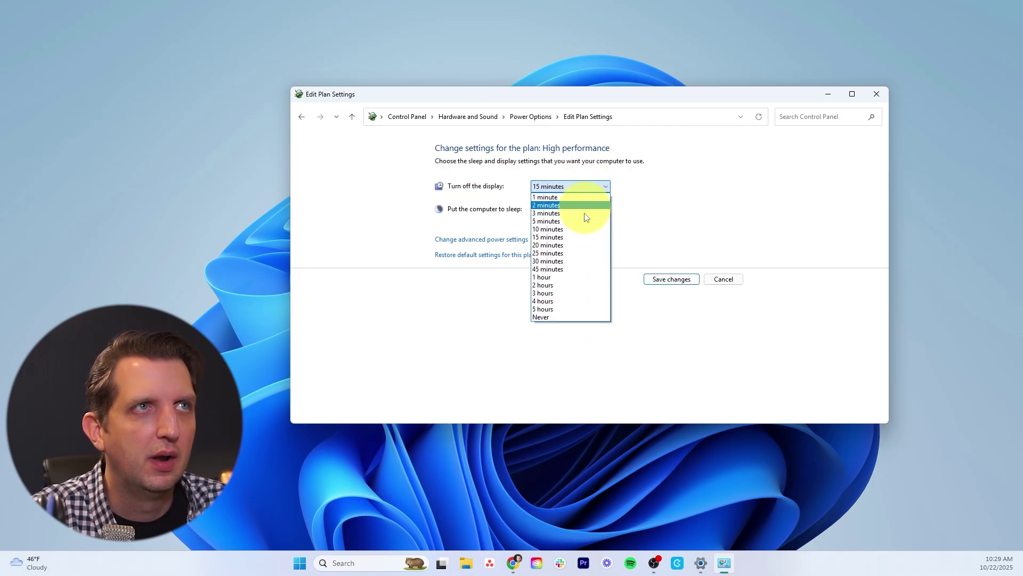
{"action": "left_click", "coordinate": [584, 259]}
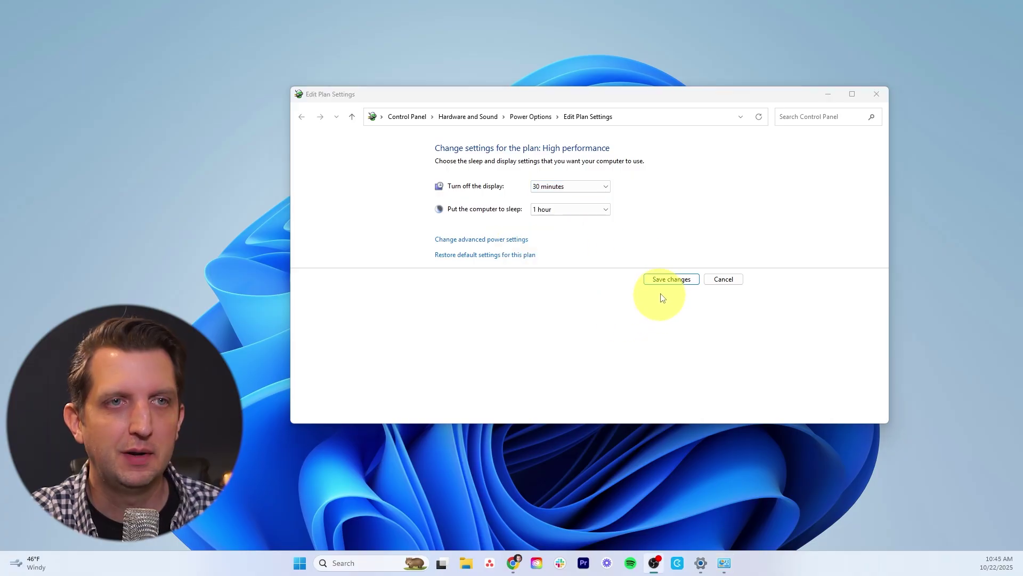
{"action": "left_click", "coordinate": [670, 280]}
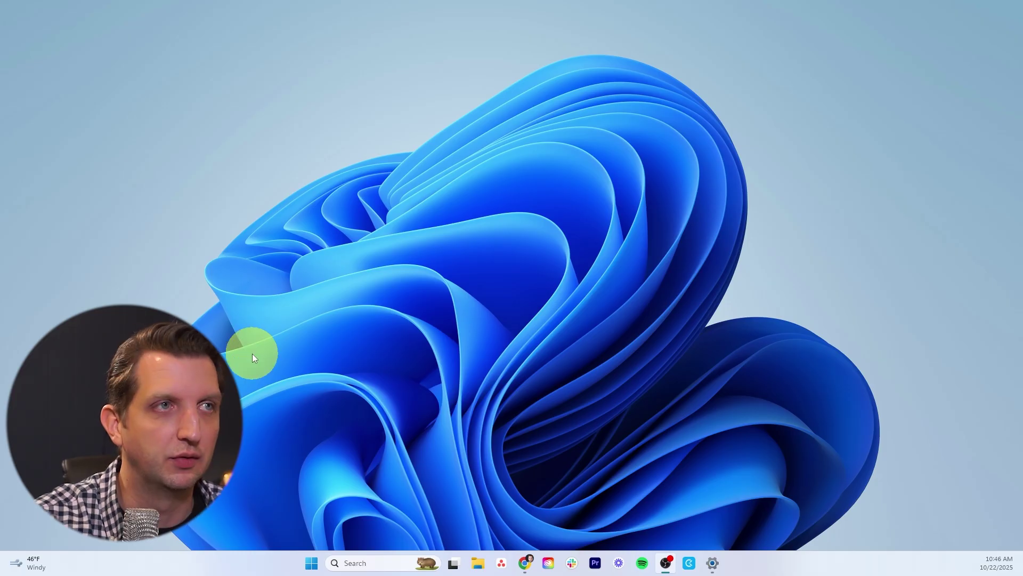
- Switch to Windows Settings, open the display's graphics settings and expand the custom options for VLC media player
{"action": "left_click", "coordinate": [313, 564]}
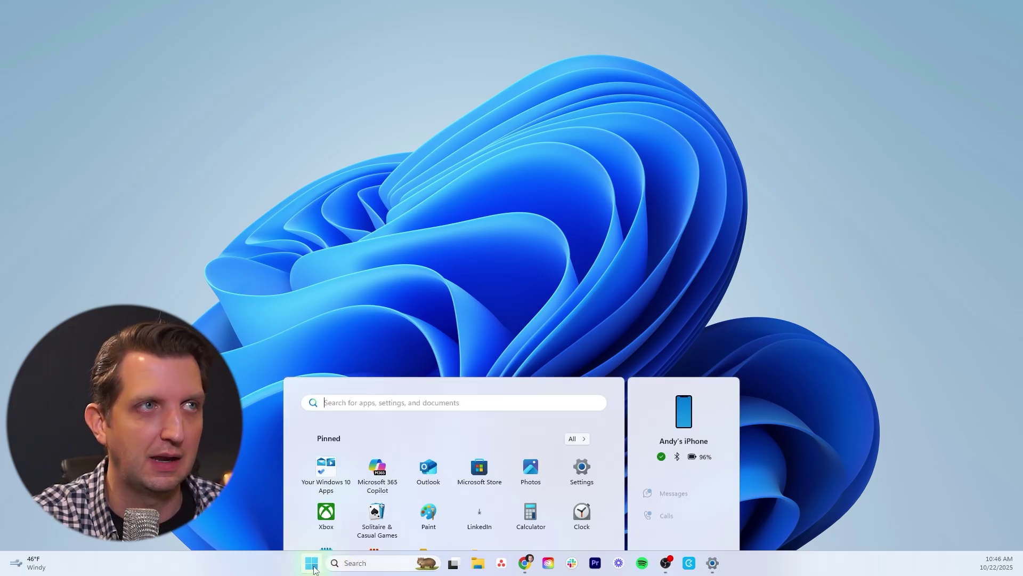
{"action": "left_click", "coordinate": [583, 245]}
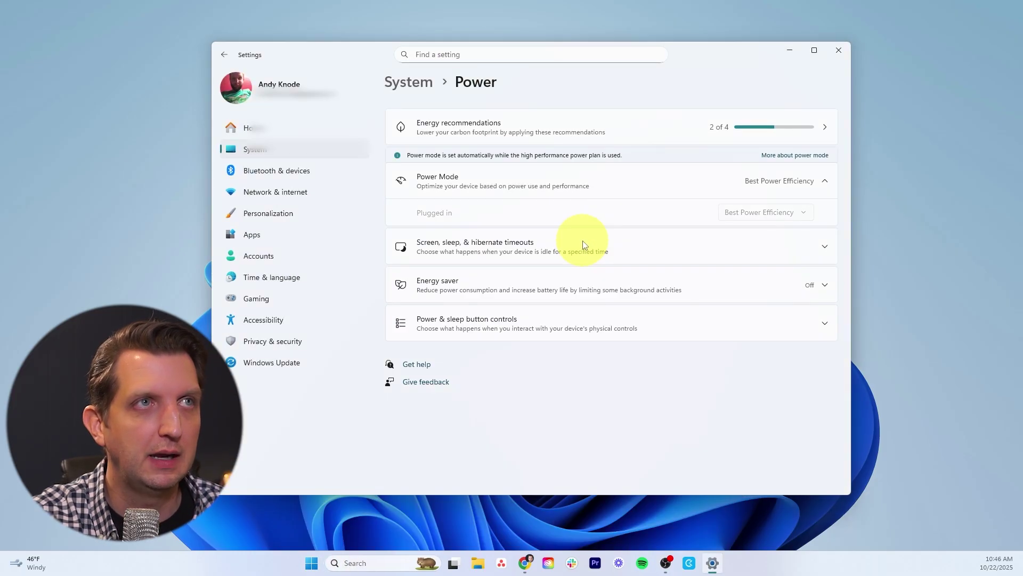
{"action": "left_click", "coordinate": [261, 155]}
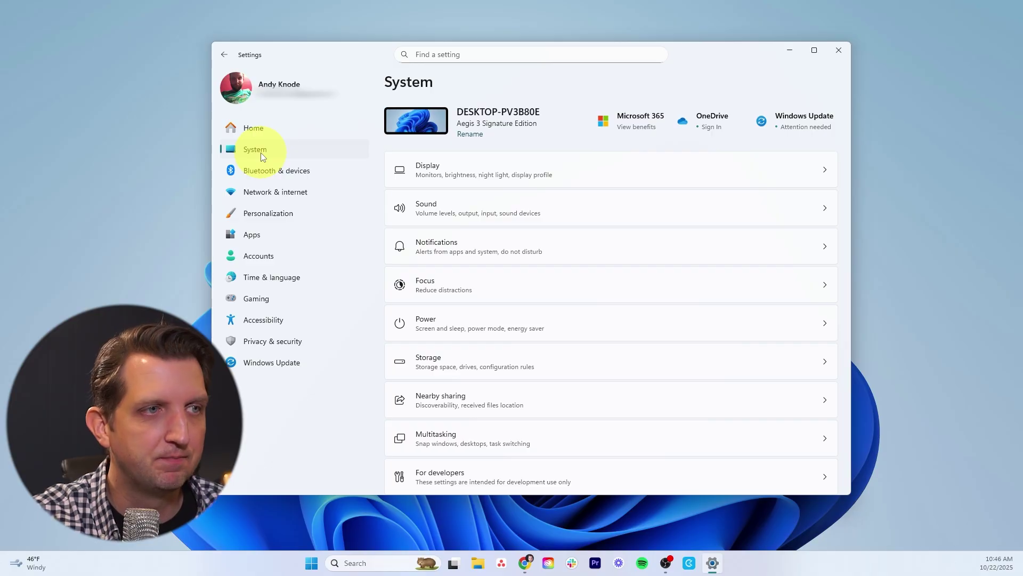
{"action": "left_click", "coordinate": [493, 169]}
{"action": "scroll", "coordinate": [489, 298], "scroll_direction": "down", "scroll_amount": 5}
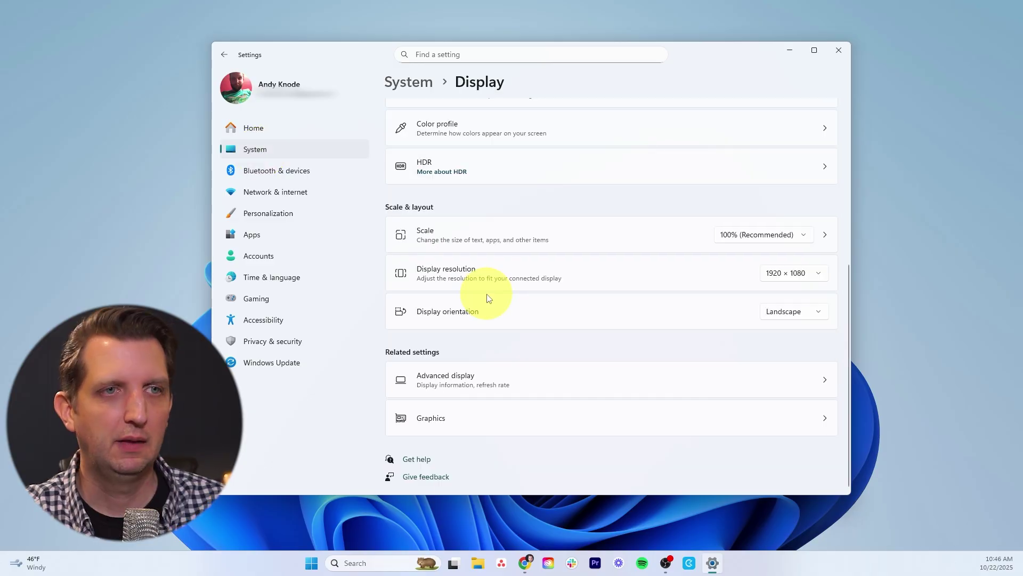
{"action": "left_click", "coordinate": [449, 421]}
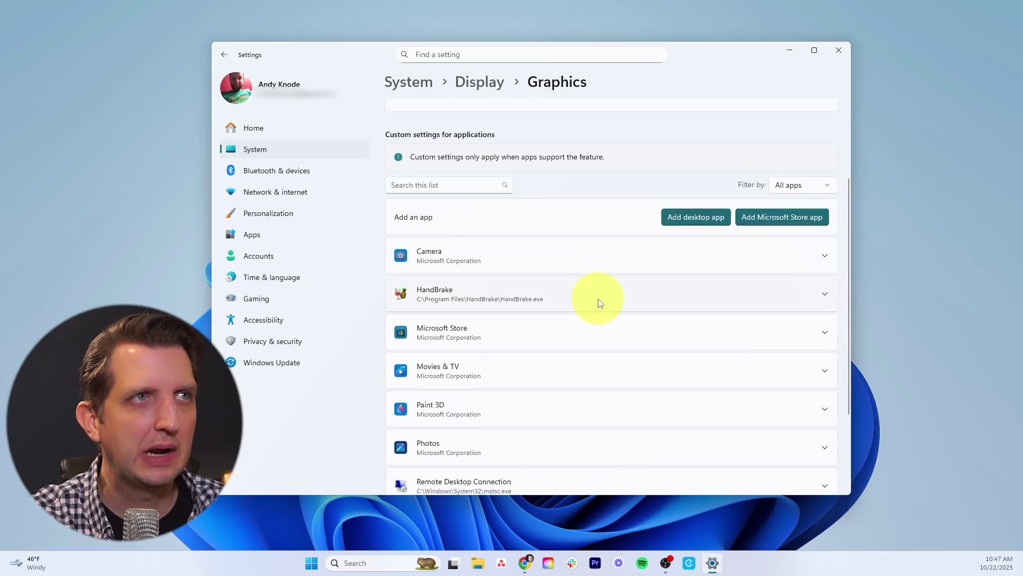
{"action": "scroll", "coordinate": [600, 303], "scroll_direction": "down", "scroll_amount": 3}
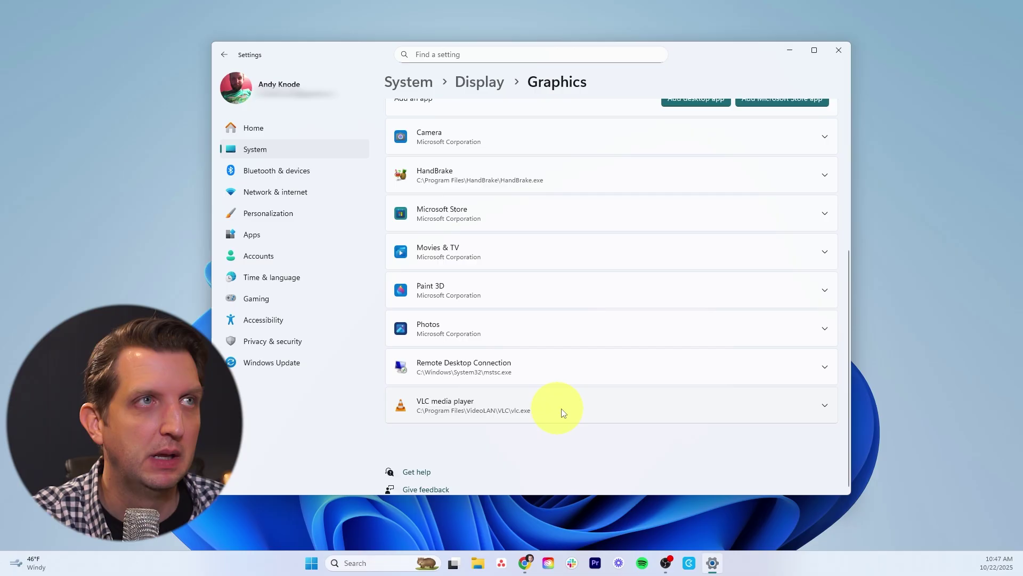
{"action": "left_click", "coordinate": [825, 406]}
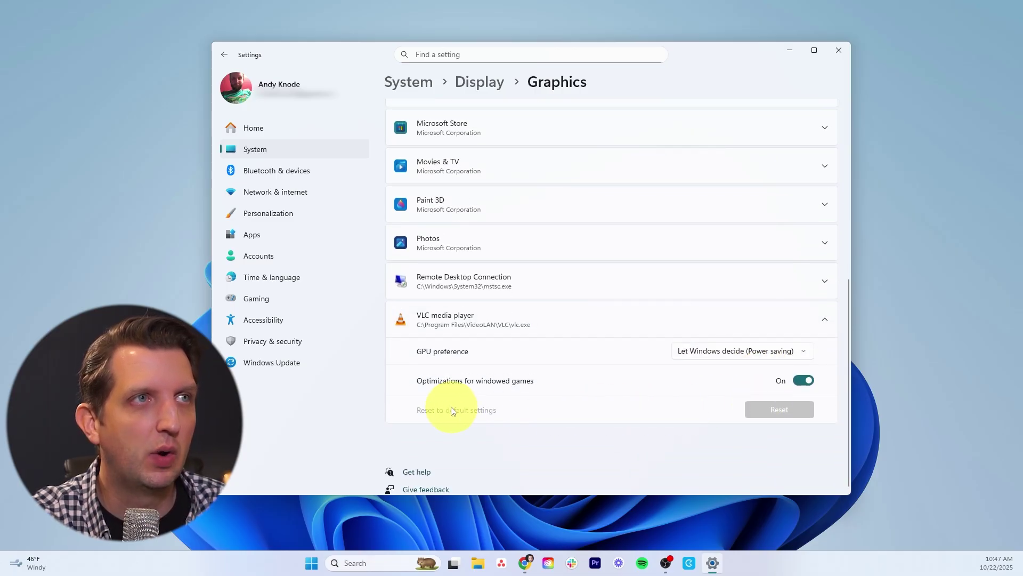
- Turn off optimizations for windowed games for VLC media player, and expand HandBrake's options and the advanced graphics settings to check them
{"action": "left_click", "coordinate": [811, 382]}
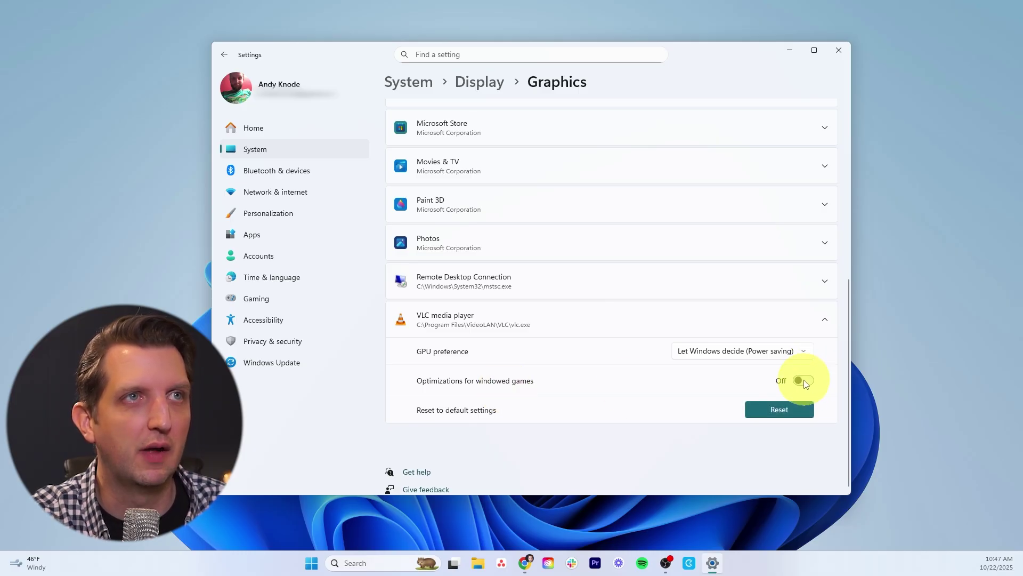
{"action": "scroll", "coordinate": [611, 403], "scroll_direction": "up", "scroll_amount": 5}
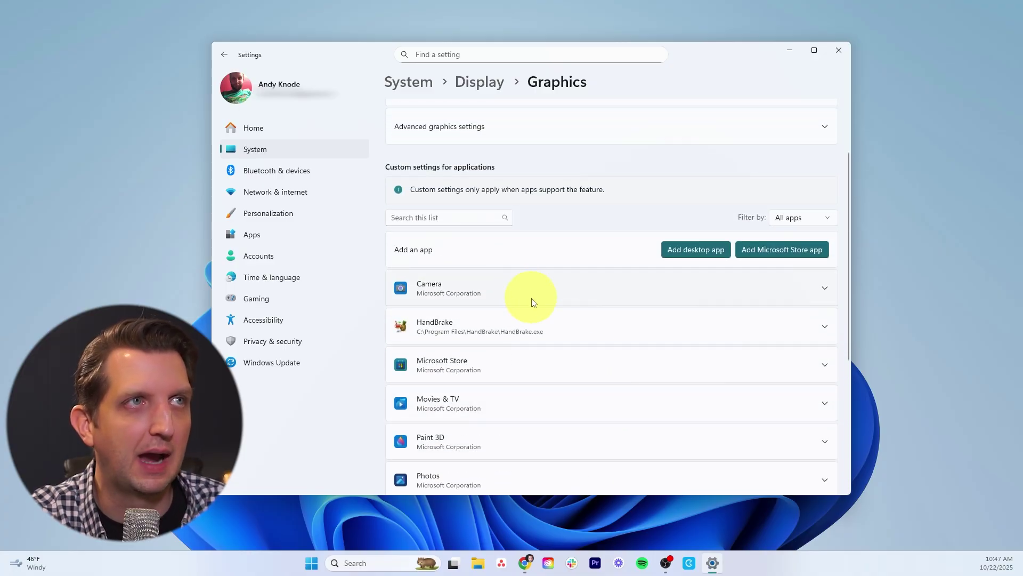
{"action": "left_click", "coordinate": [586, 335]}
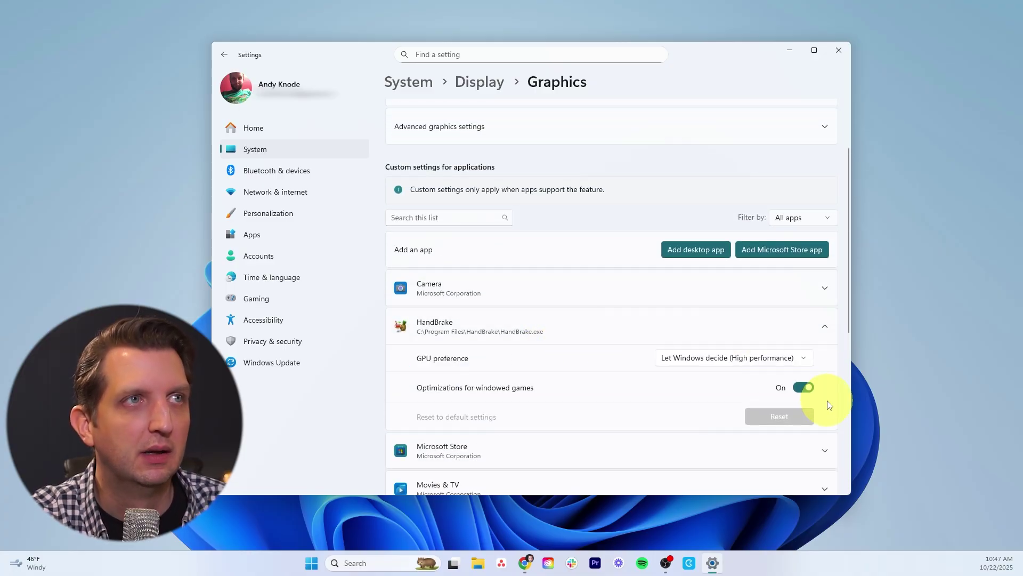
{"action": "scroll", "coordinate": [712, 396], "scroll_direction": "up", "scroll_amount": 2}
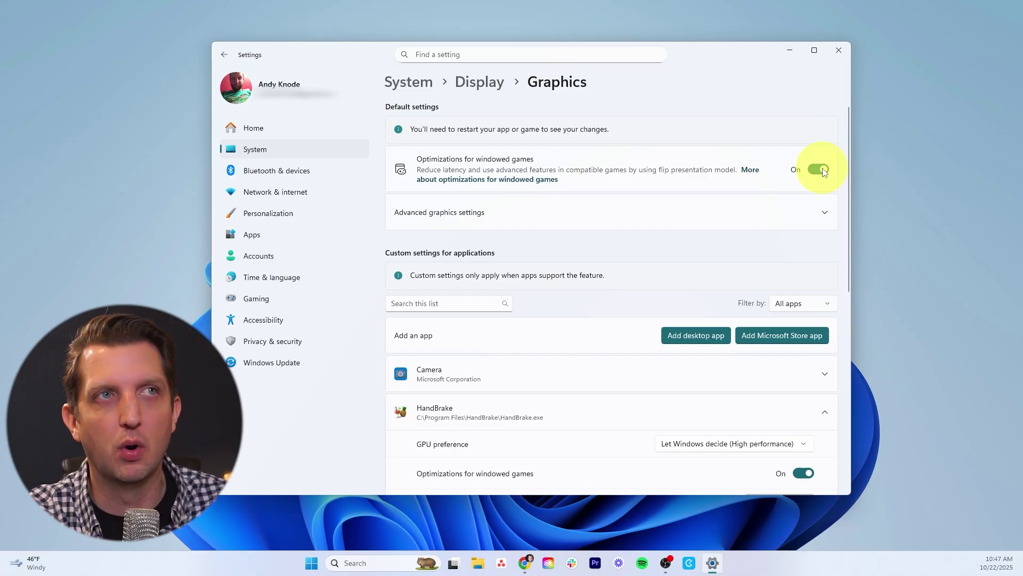
{"action": "left_click", "coordinate": [824, 214]}
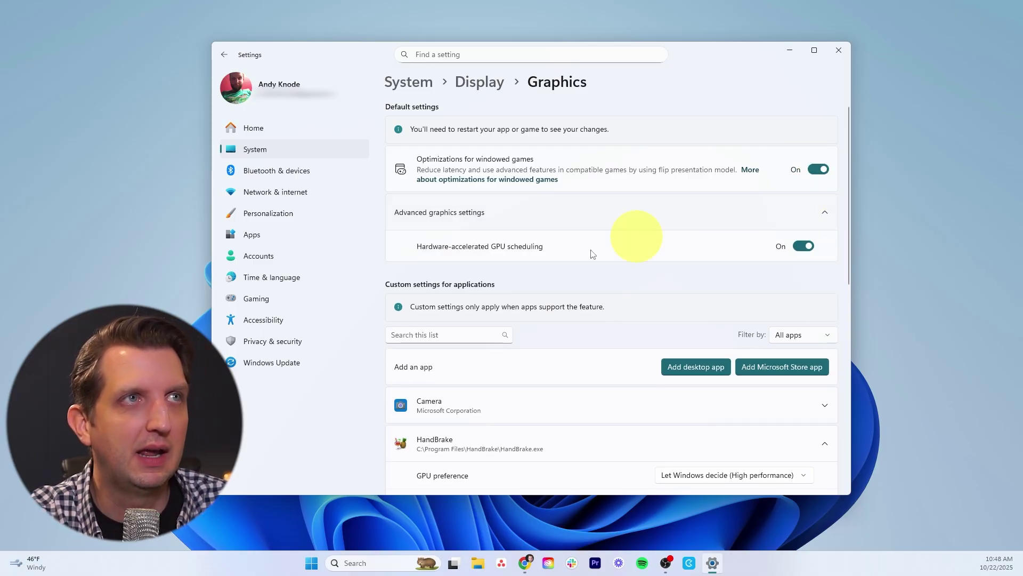
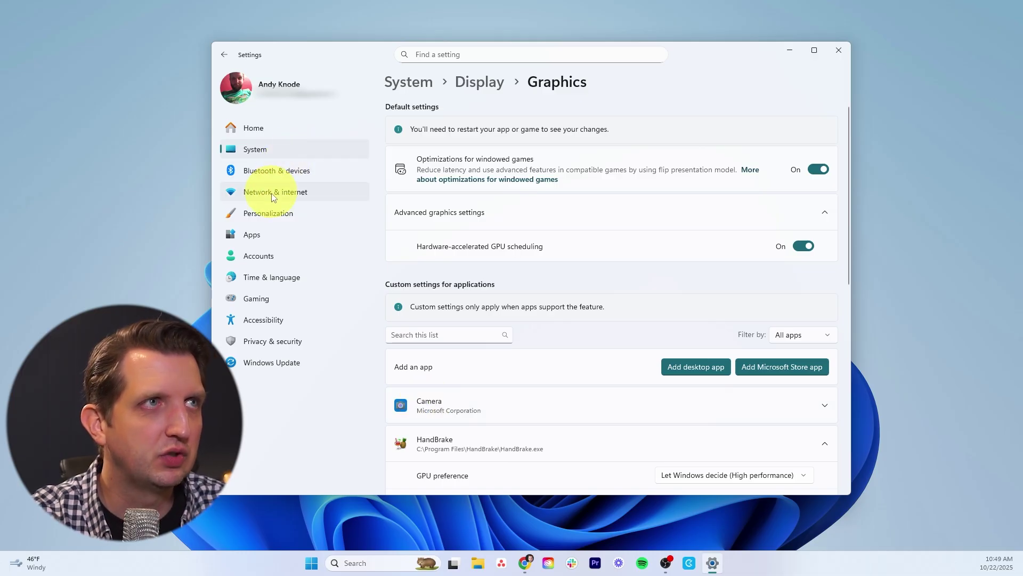
- Turn off transparency effects in the accessibility visual effects settings and minimize the Settings window
{"action": "left_click", "coordinate": [275, 315]}
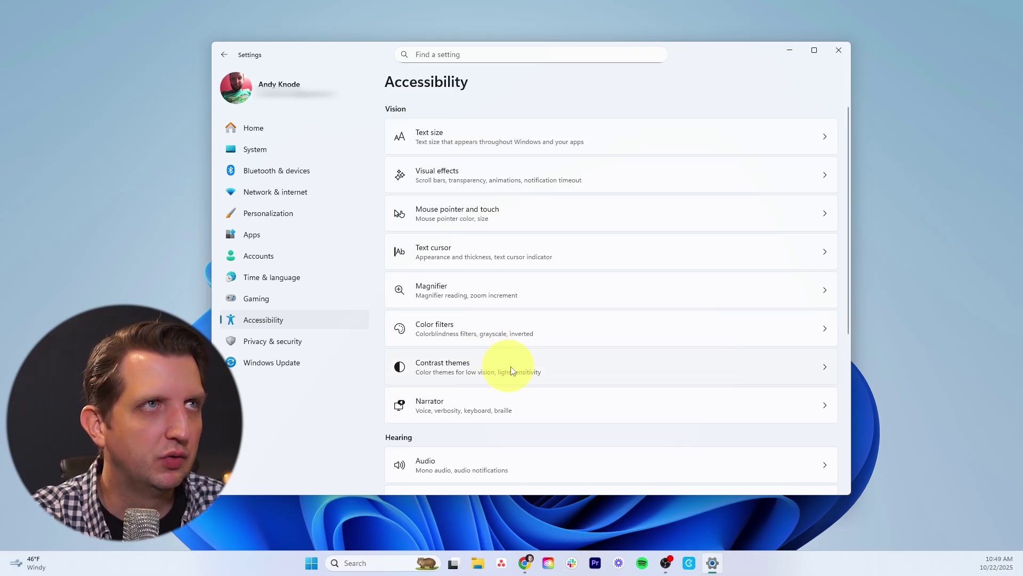
{"action": "left_click", "coordinate": [825, 176]}
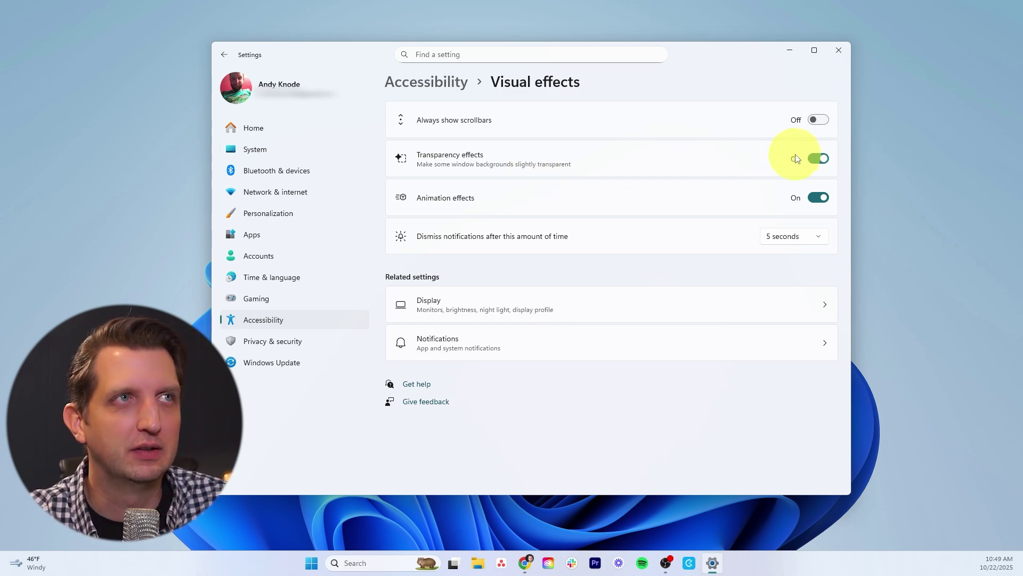
{"action": "left_click", "coordinate": [821, 159]}
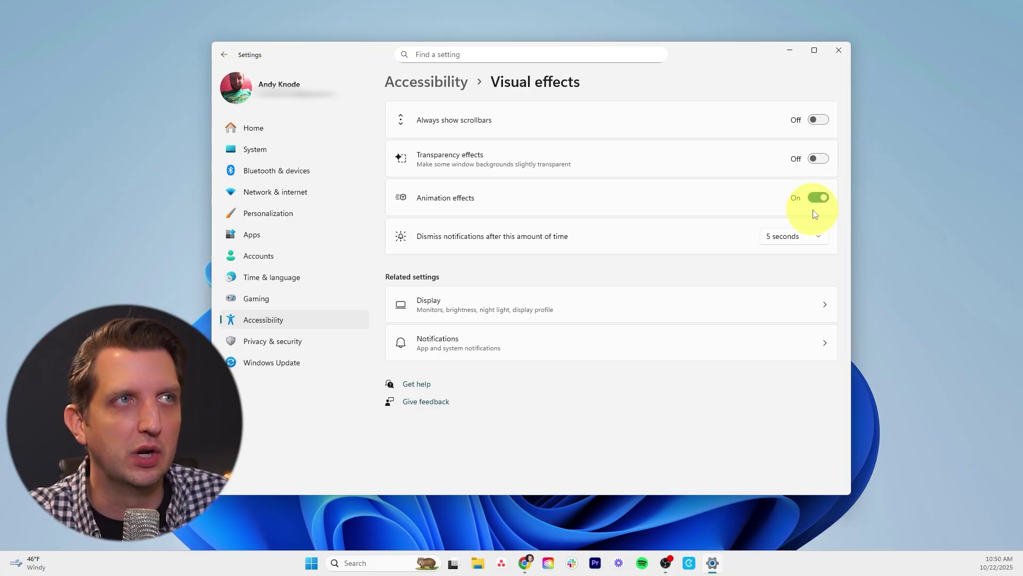
{"action": "left_click", "coordinate": [790, 50]}
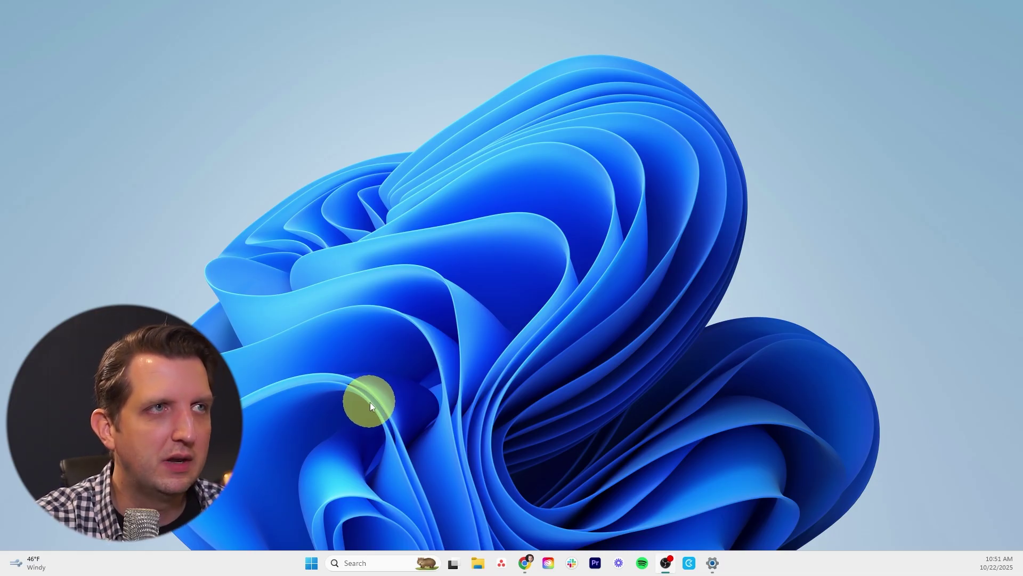
- Search Windows for "windows security", open Windows Security and turn on cloud-delivered protection
{"action": "left_click", "coordinate": [362, 562]}
{"action": "type", "text": "windows security"}
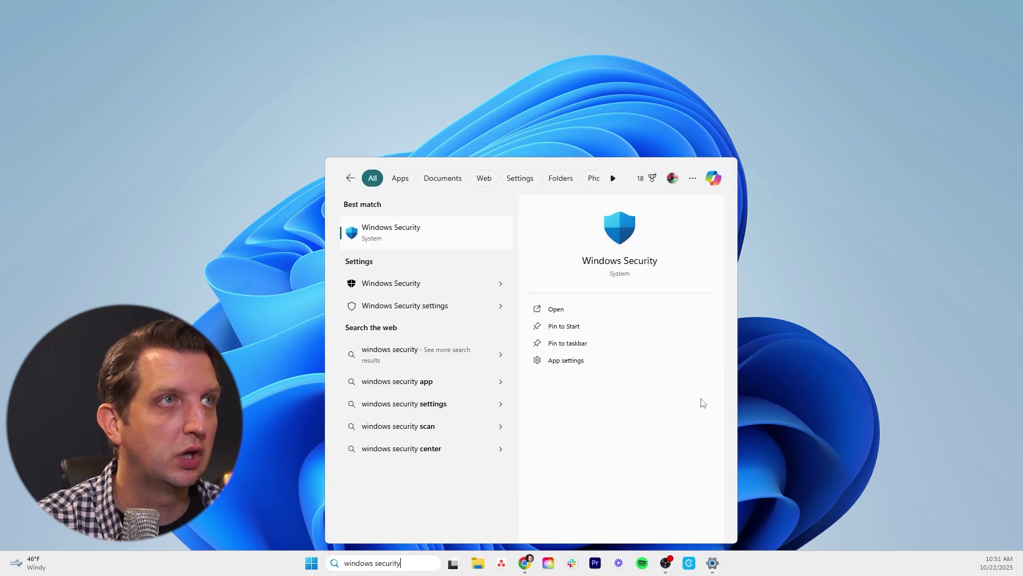
{"action": "left_click", "coordinate": [440, 234]}
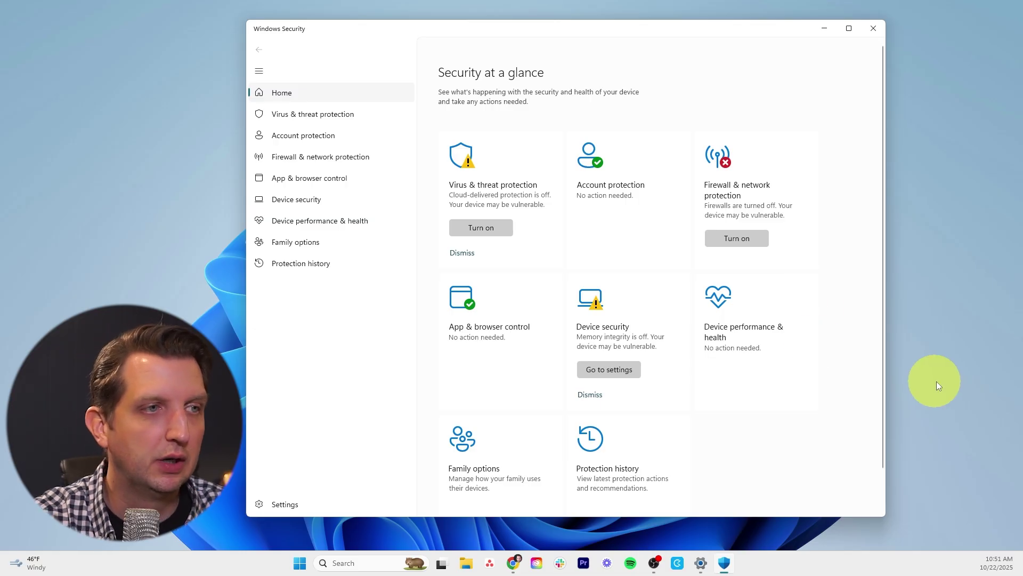
{"action": "mouse_move", "coordinate": [507, 569]}
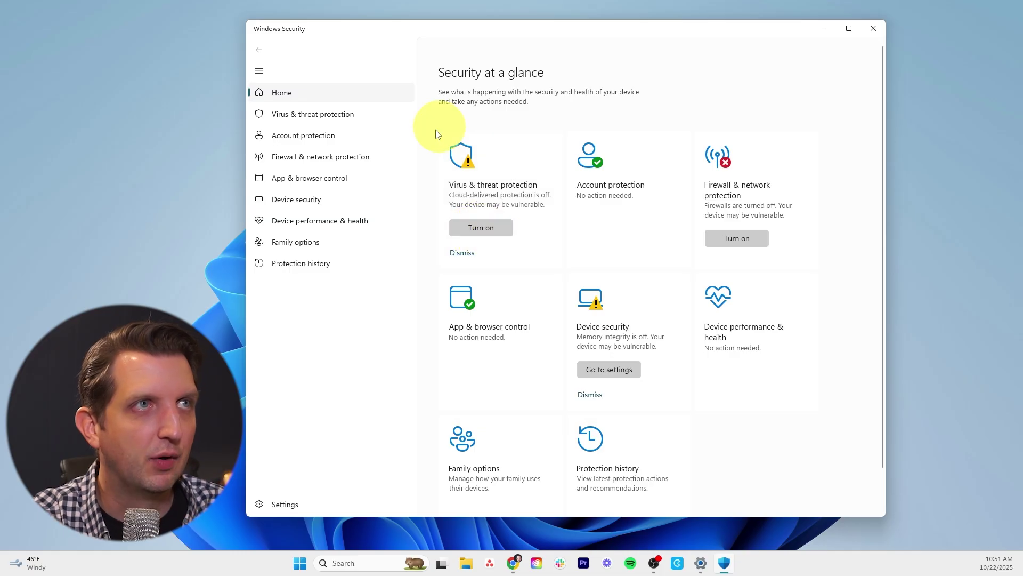
{"action": "left_click", "coordinate": [479, 228]}
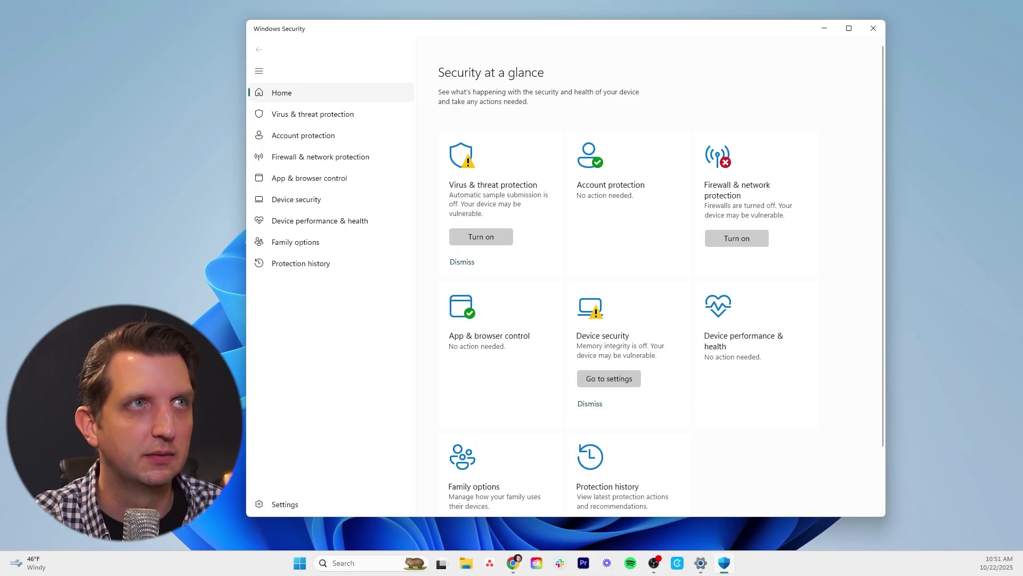
- Start a quick scan for current threats under Virus & threat protection
{"action": "left_click", "coordinate": [523, 136]}
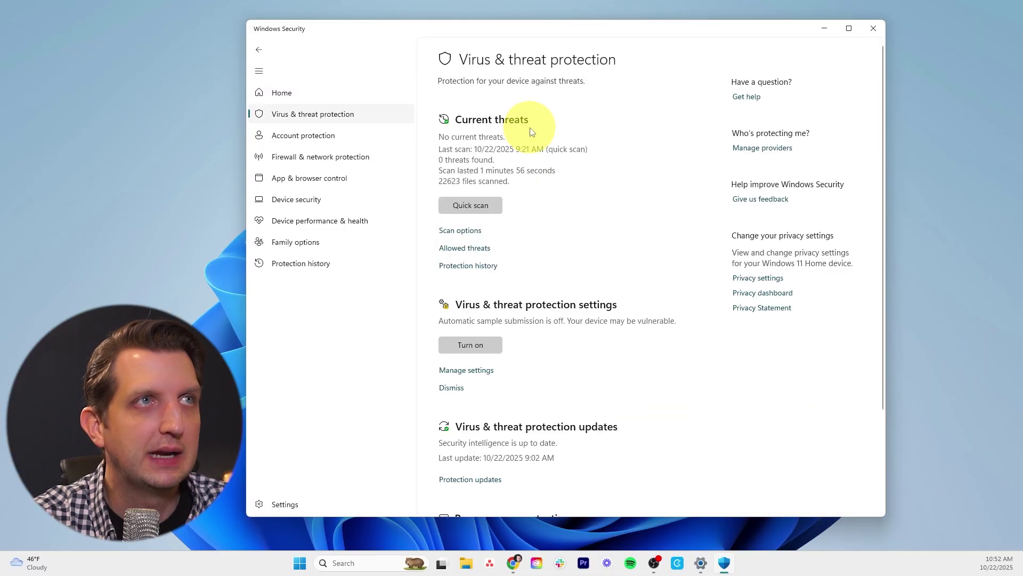
{"action": "left_click", "coordinate": [471, 207]}
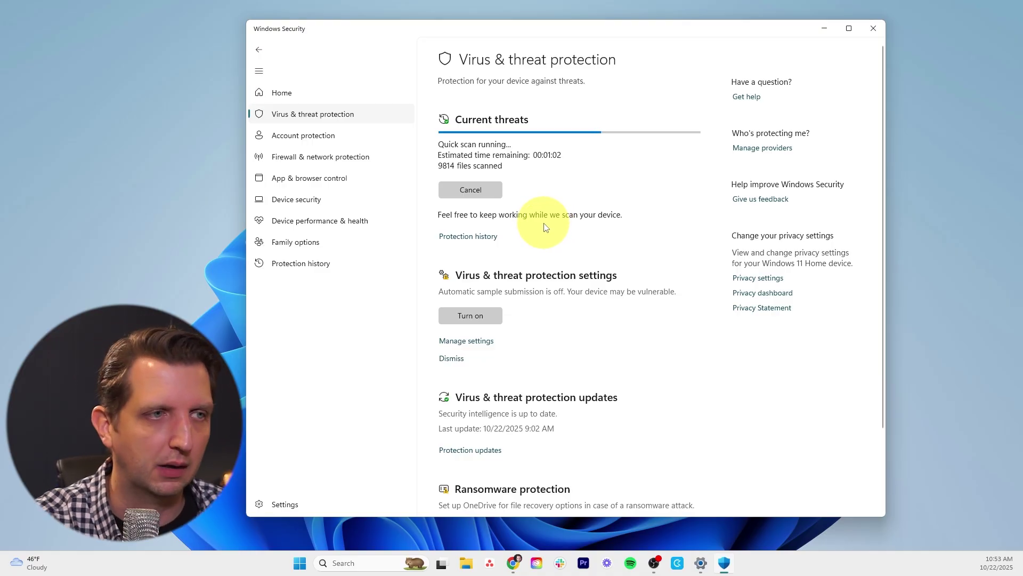
- Switch back to Windows Settings and open the Game Mode options in the gaming settings to check them
{"action": "key", "text": "super"}
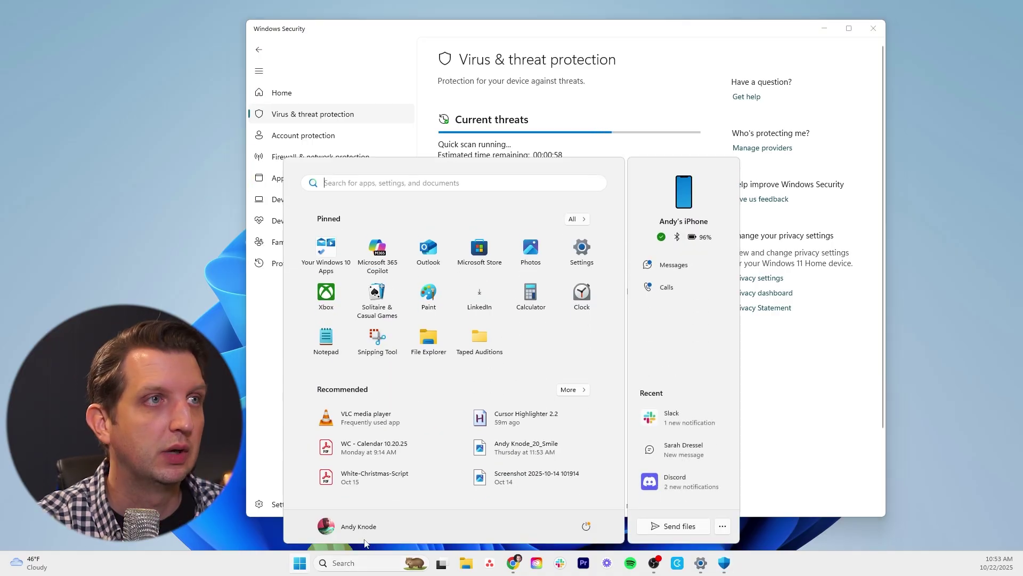
{"action": "left_click", "coordinate": [584, 265]}
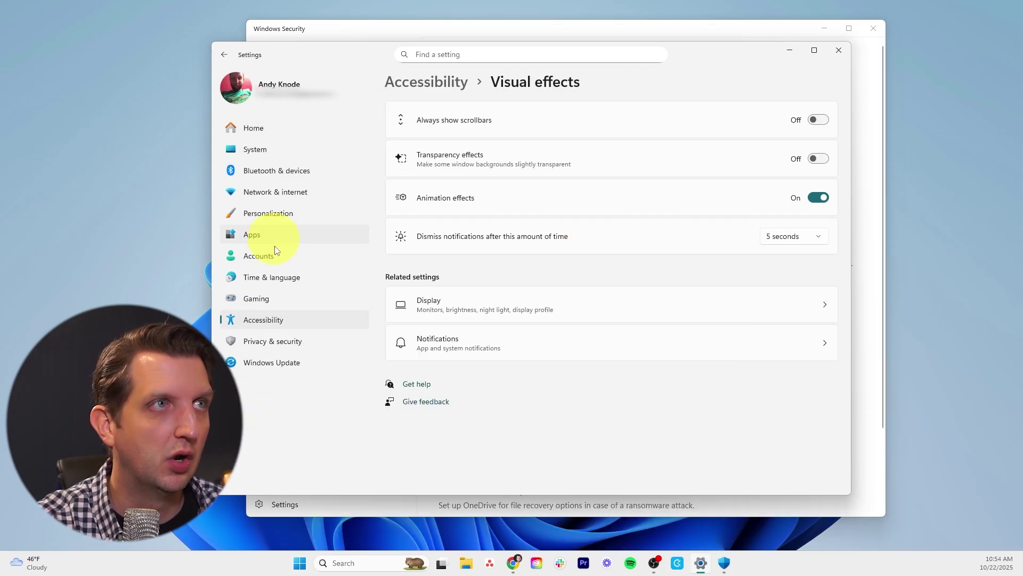
{"action": "left_click", "coordinate": [256, 297]}
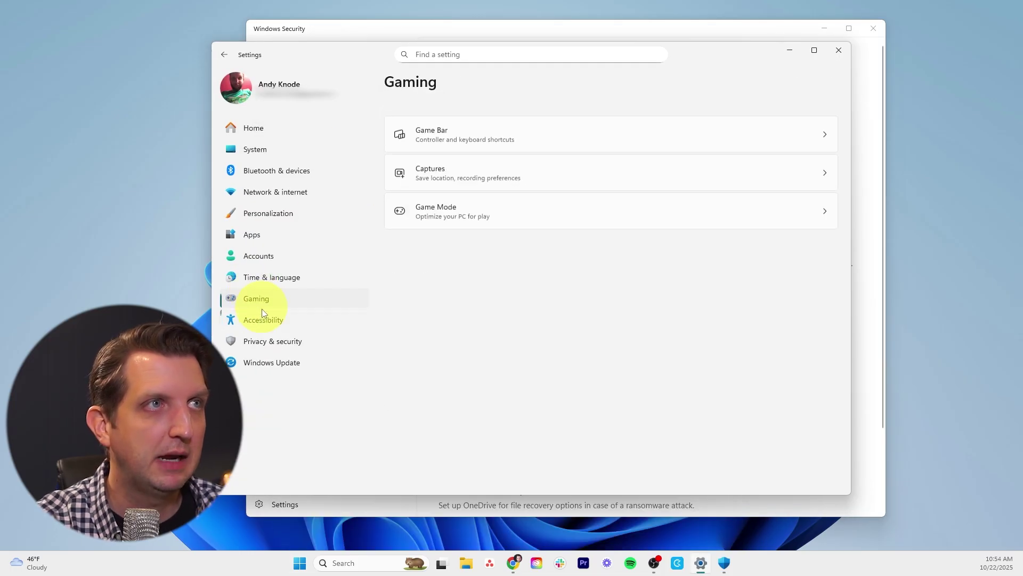
{"action": "left_click", "coordinate": [821, 201]}
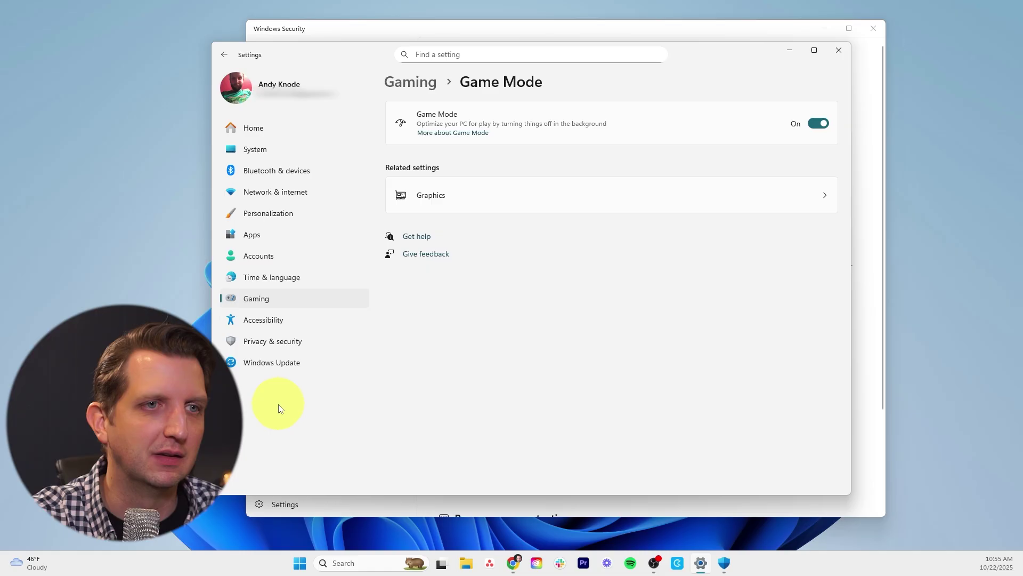
- Open the system recovery options in Windows Settings to view the choice for resetting the PC
{"action": "left_click", "coordinate": [300, 564]}
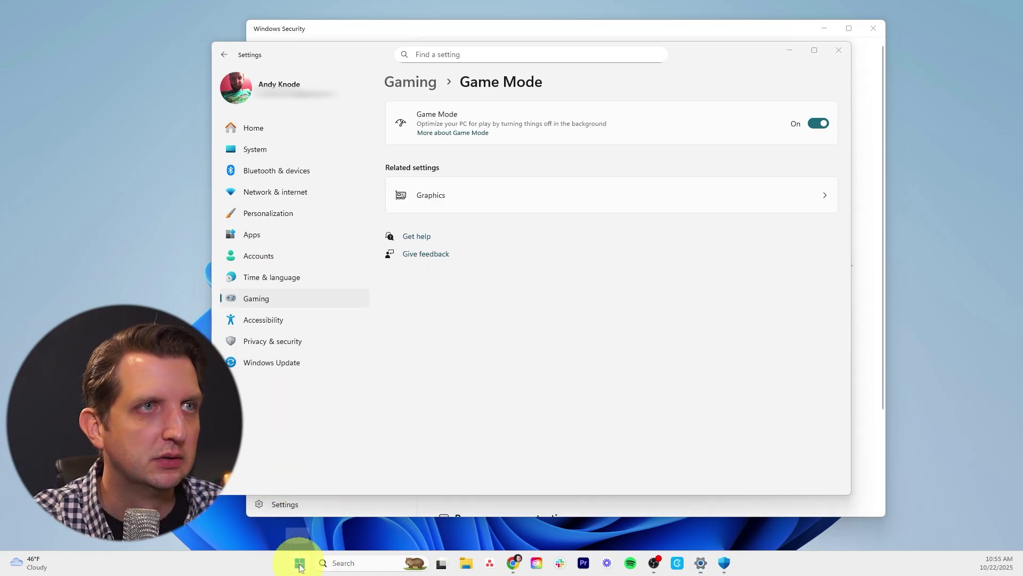
{"action": "left_click", "coordinate": [590, 256]}
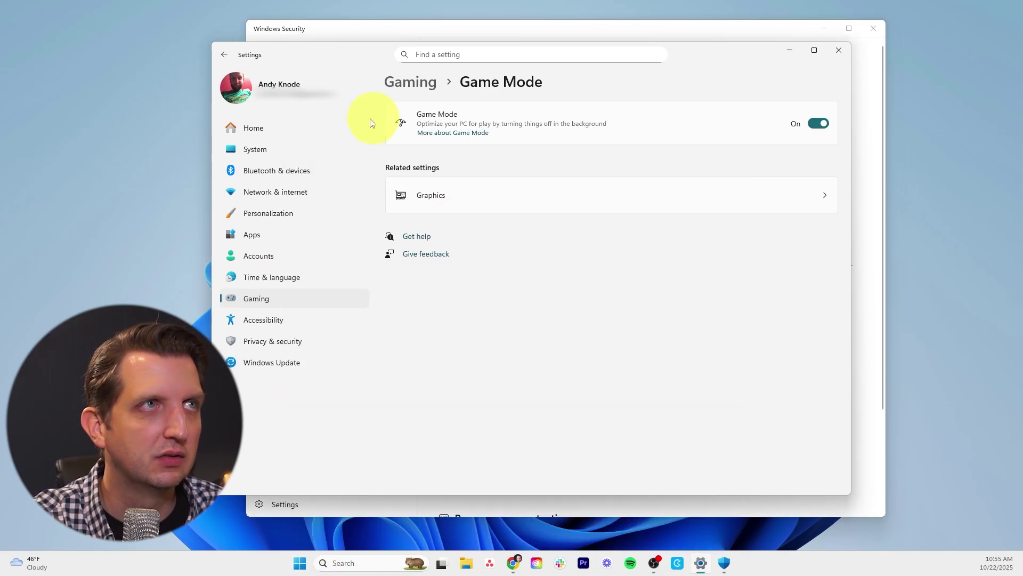
{"action": "left_click", "coordinate": [274, 150]}
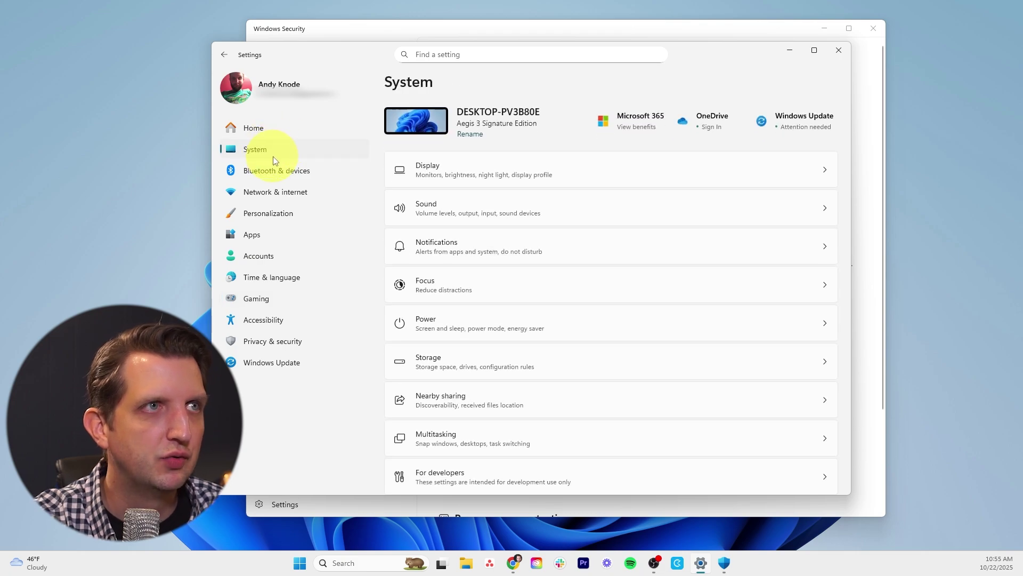
{"action": "scroll", "coordinate": [582, 283], "scroll_direction": "down", "scroll_amount": 5}
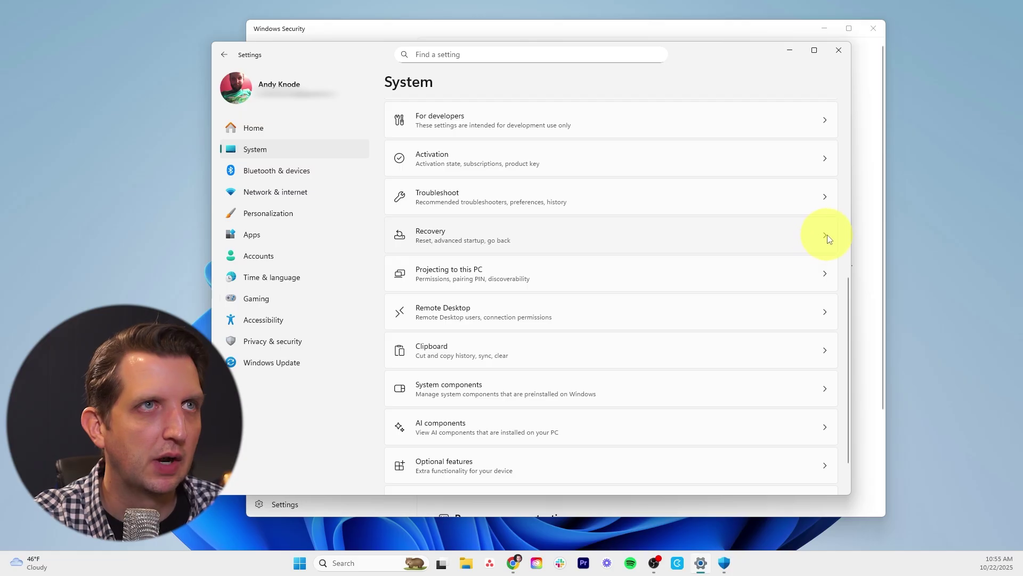
{"action": "left_click", "coordinate": [827, 236]}
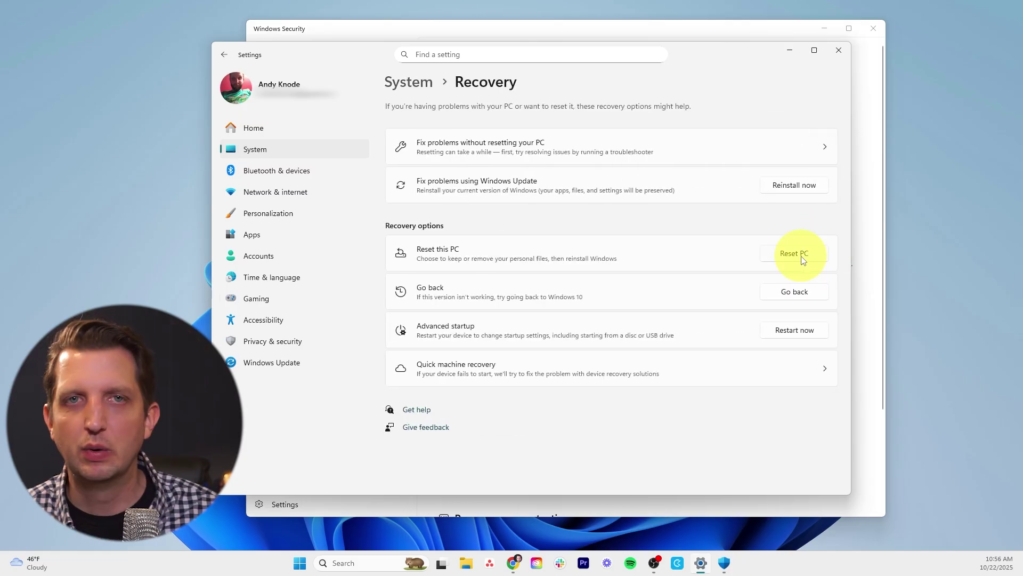